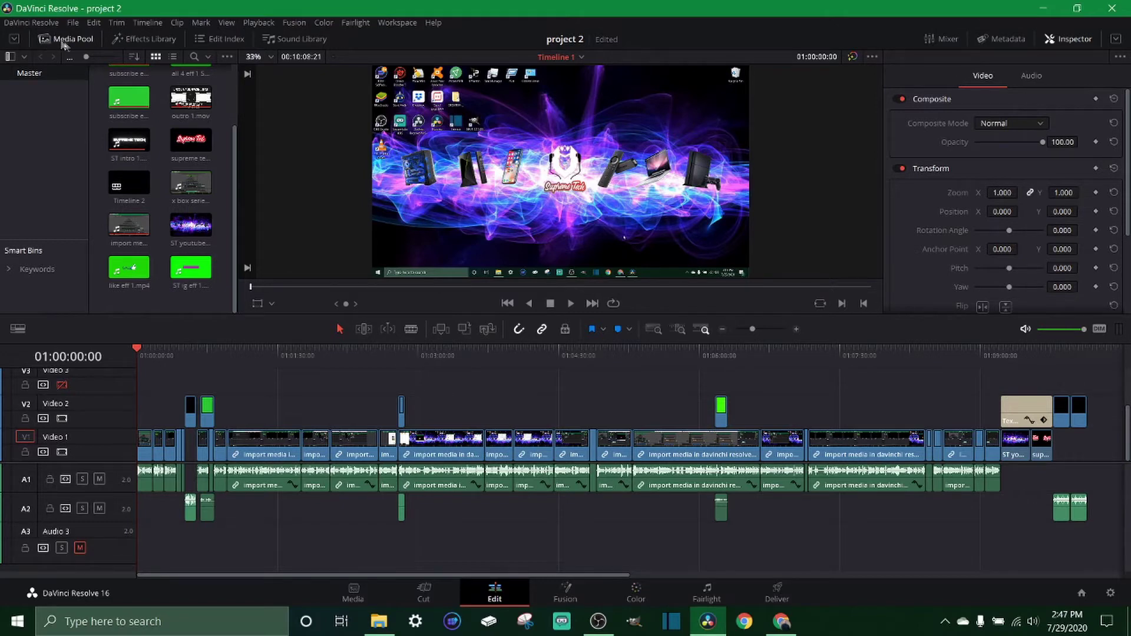
Show the Titles category of the Effects Library's Toolbox and look through the available titles.
{"action": "left_click", "coordinate": [131, 39]}
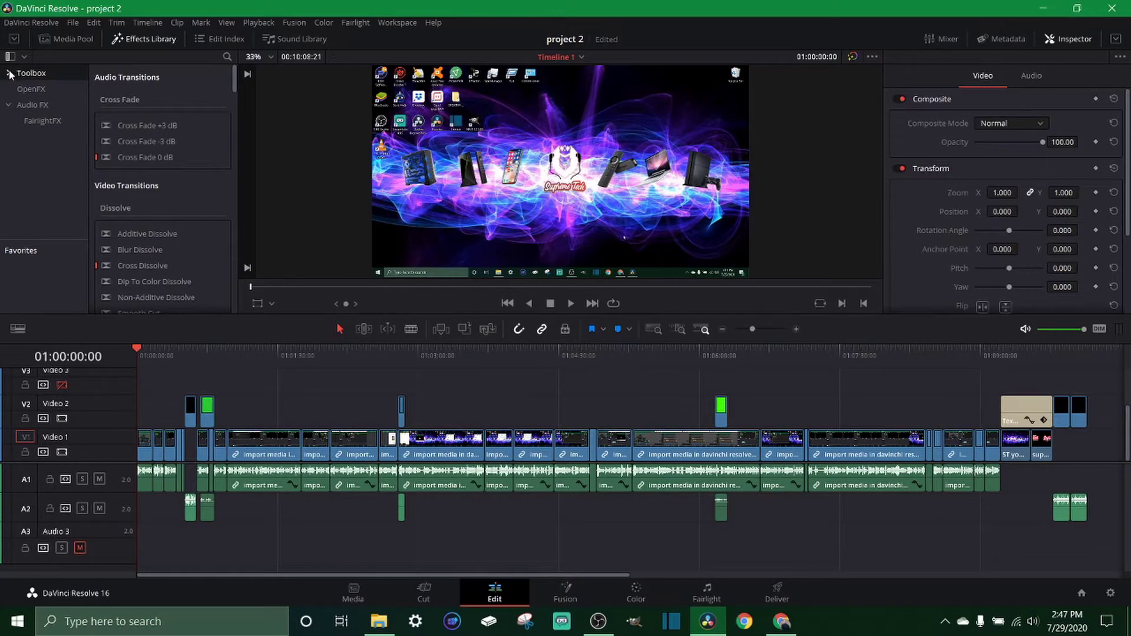
{"action": "left_click", "coordinate": [9, 73]}
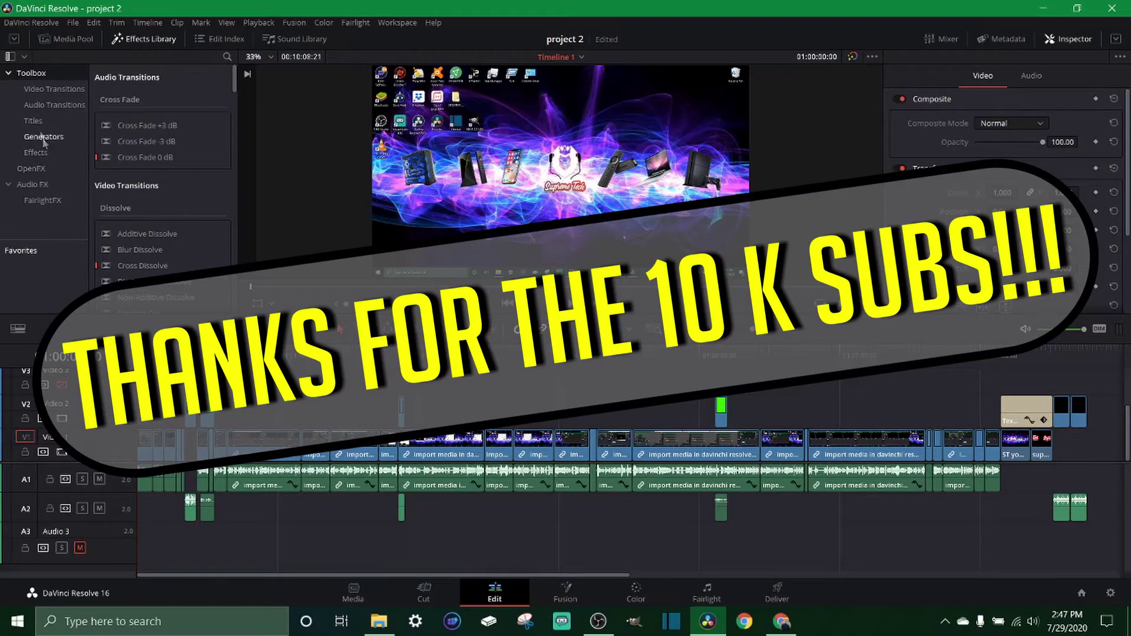
{"action": "left_click", "coordinate": [37, 121]}
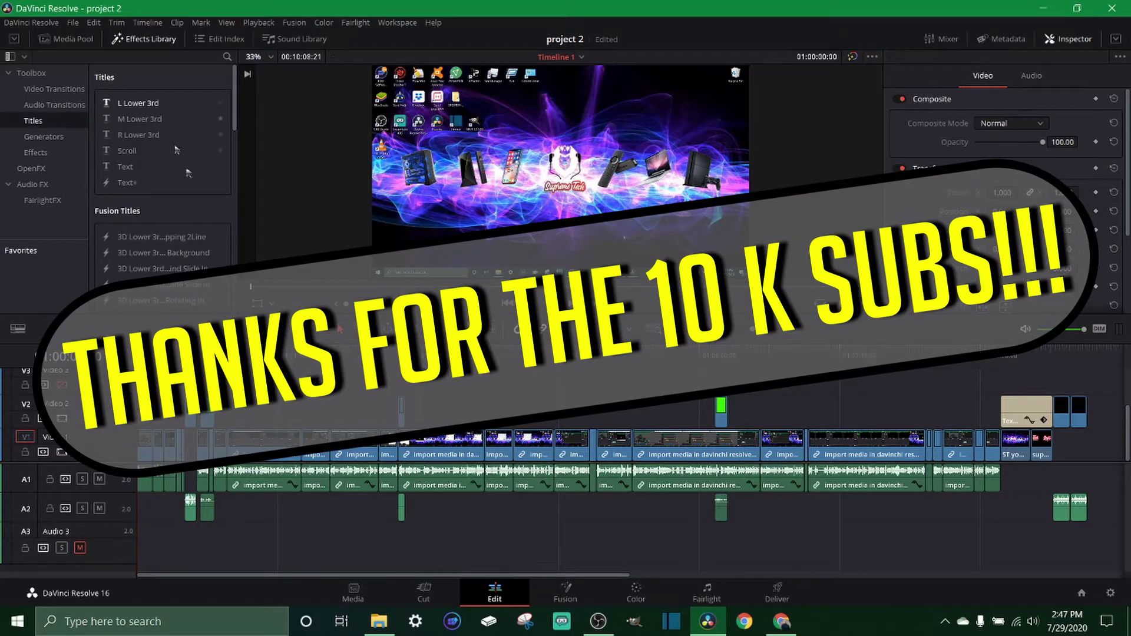
{"action": "scroll", "coordinate": [164, 185], "scroll_direction": "down", "scroll_amount": 3}
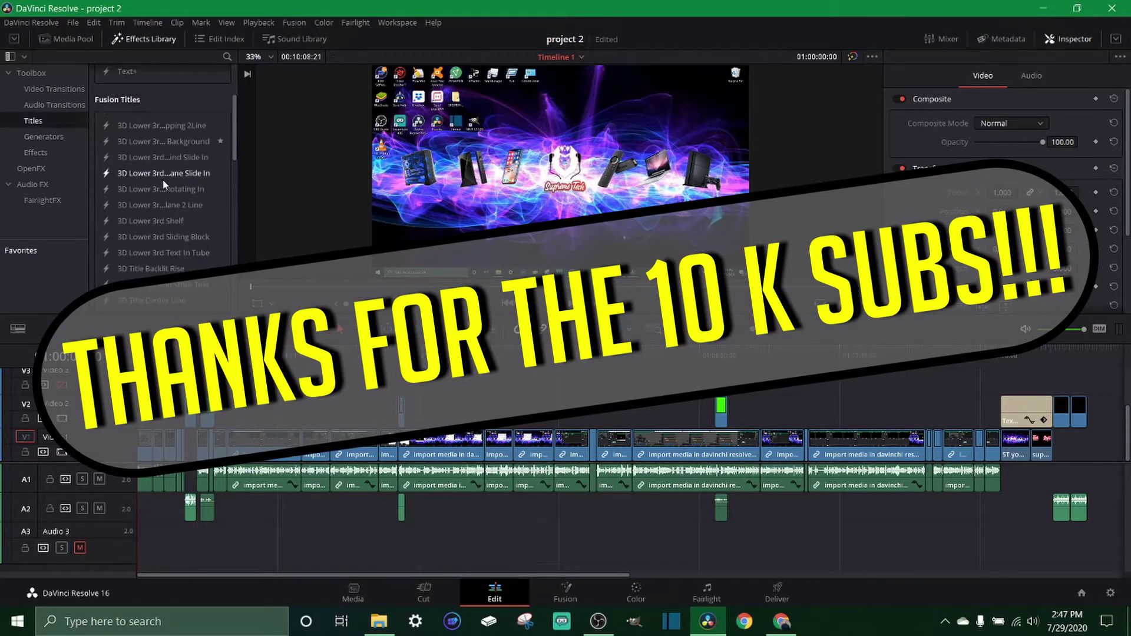
{"action": "scroll", "coordinate": [164, 184], "scroll_direction": "up", "scroll_amount": 3}
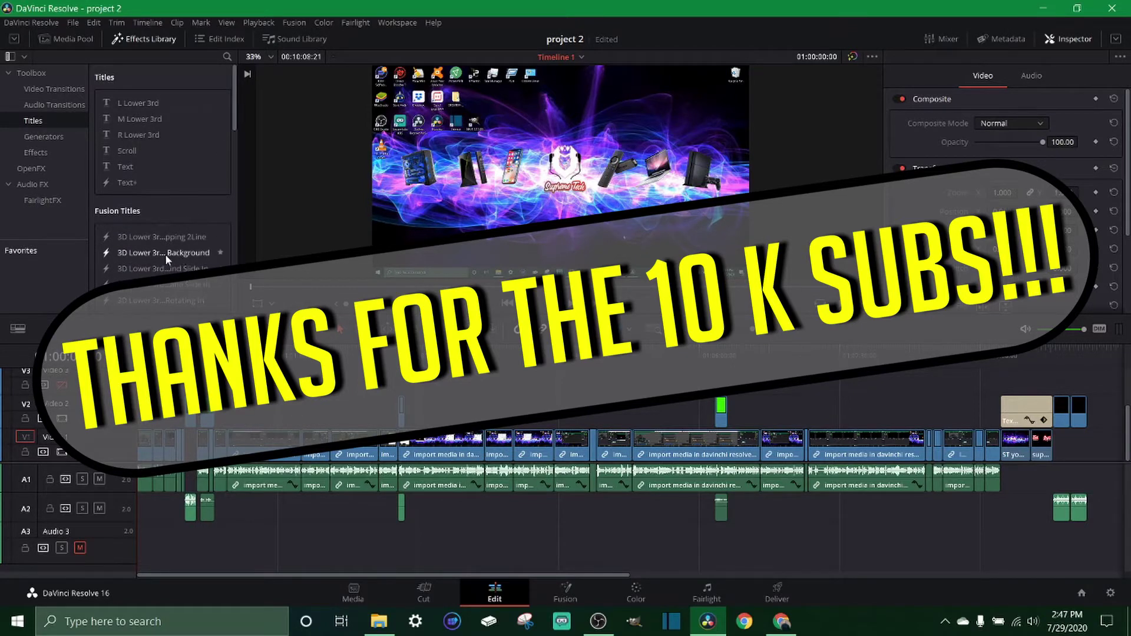
{"action": "scroll", "coordinate": [166, 257], "scroll_direction": "down", "scroll_amount": 5}
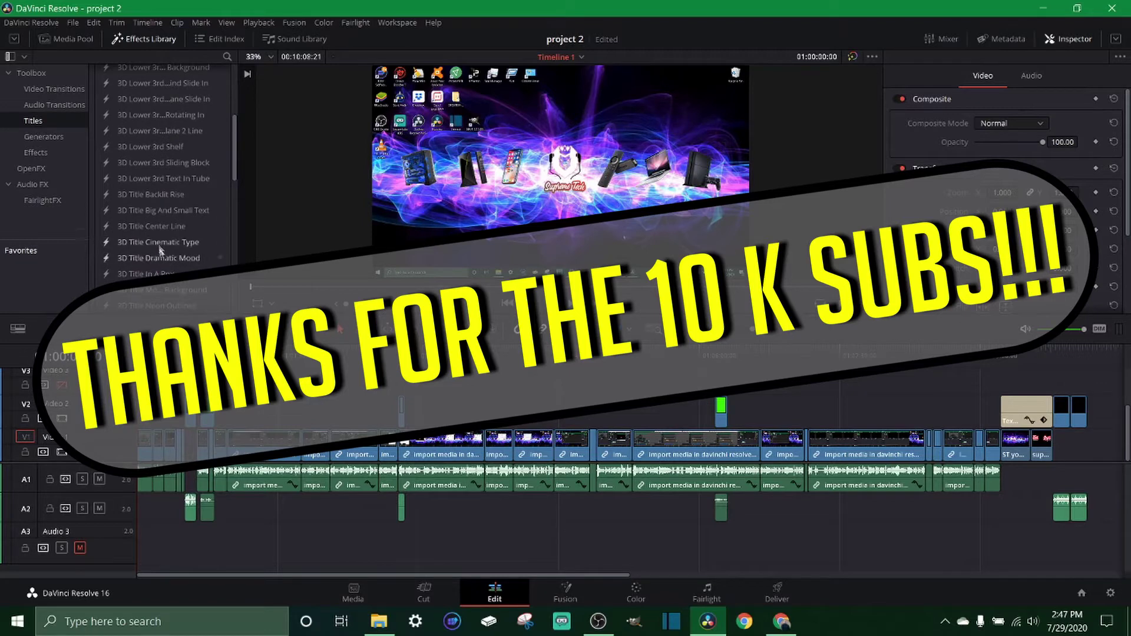
{"action": "scroll", "coordinate": [160, 250], "scroll_direction": "up", "scroll_amount": 5}
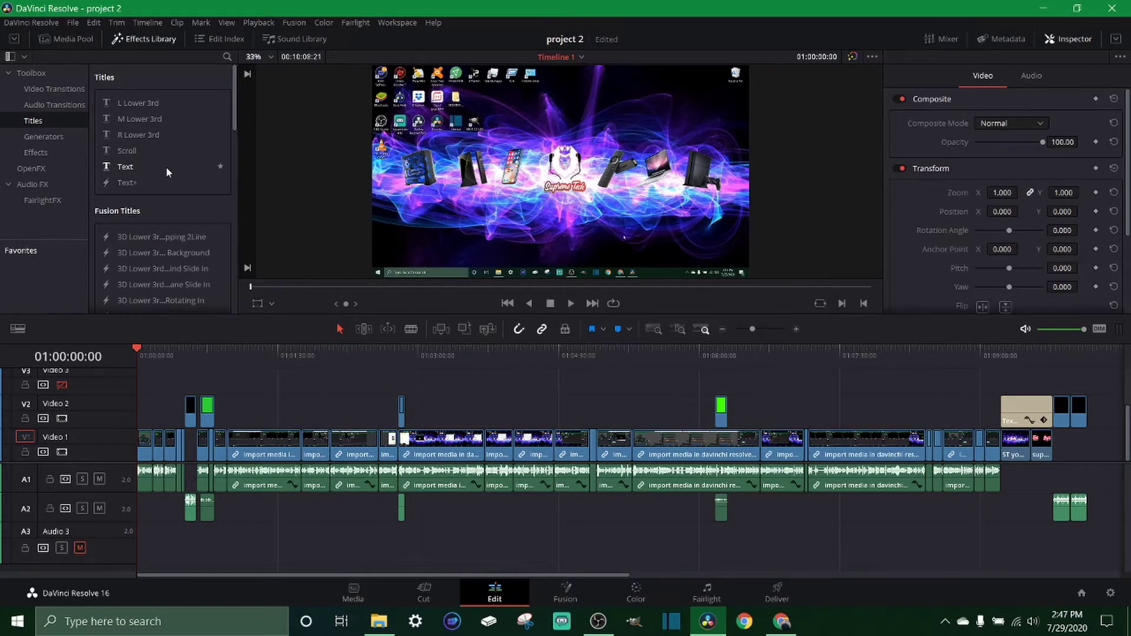
Add a Text title to the Video 2 track just after the 01:04:30 mark and extend its end.
{"action": "left_click", "coordinate": [126, 167]}
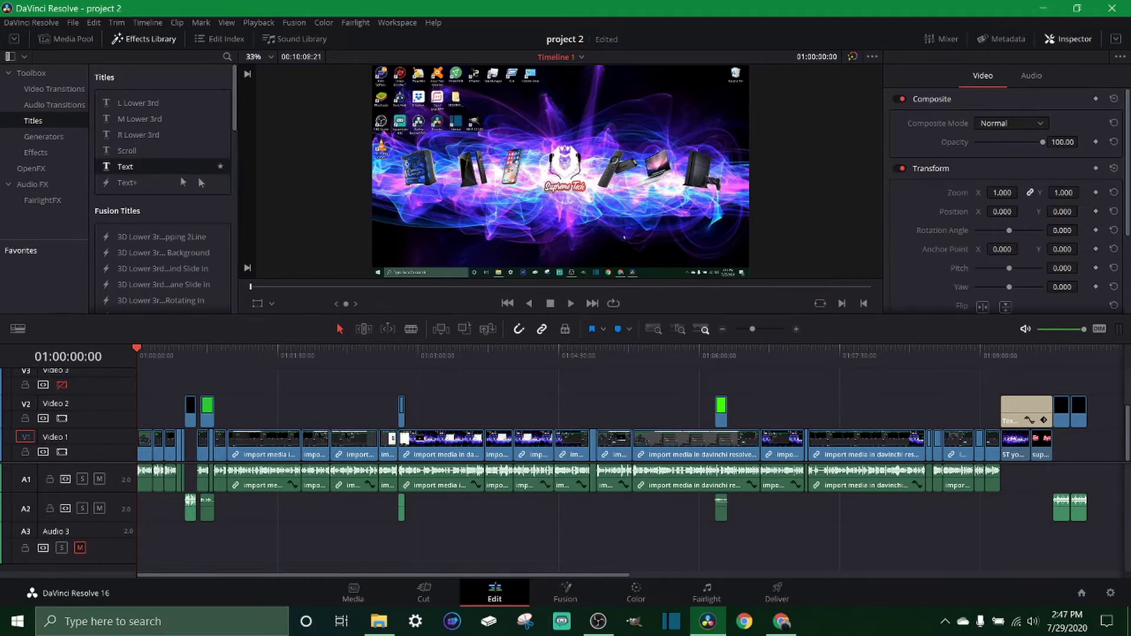
{"action": "left_click_drag", "start_coordinate": [183, 181], "coordinate": [573, 411]}
{"action": "left_click_drag", "start_coordinate": [577, 413], "coordinate": [608, 413]}
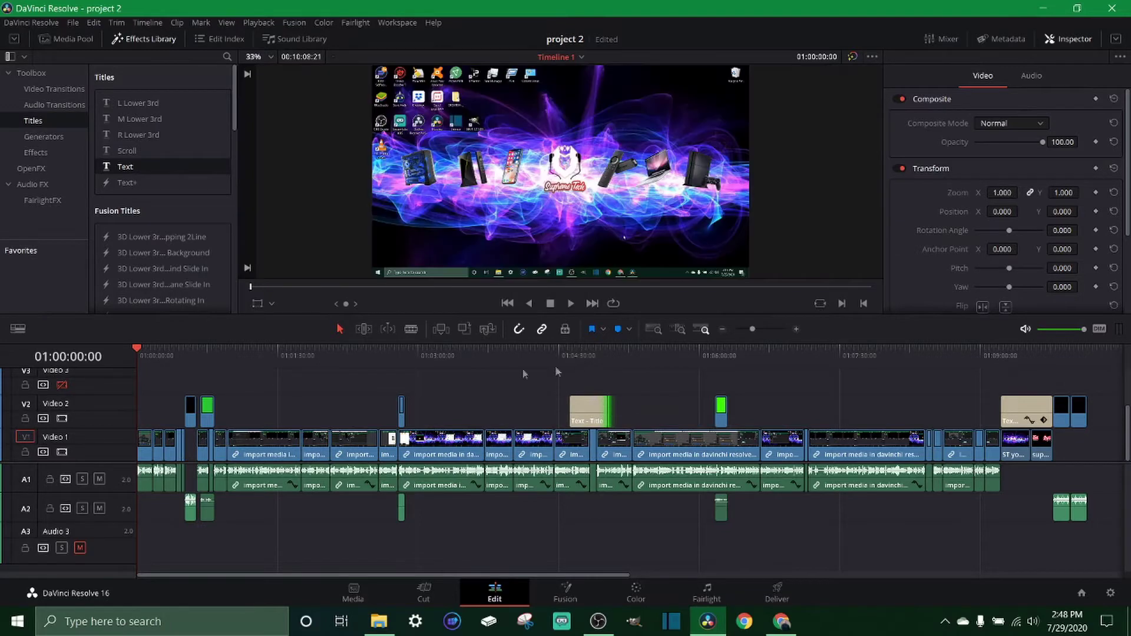
Park the playhead on the new title at 01:04:50:13 and replace its text with "thanks for 10k subs".
{"action": "left_click", "coordinate": [590, 354]}
{"action": "left_click", "coordinate": [594, 412]}
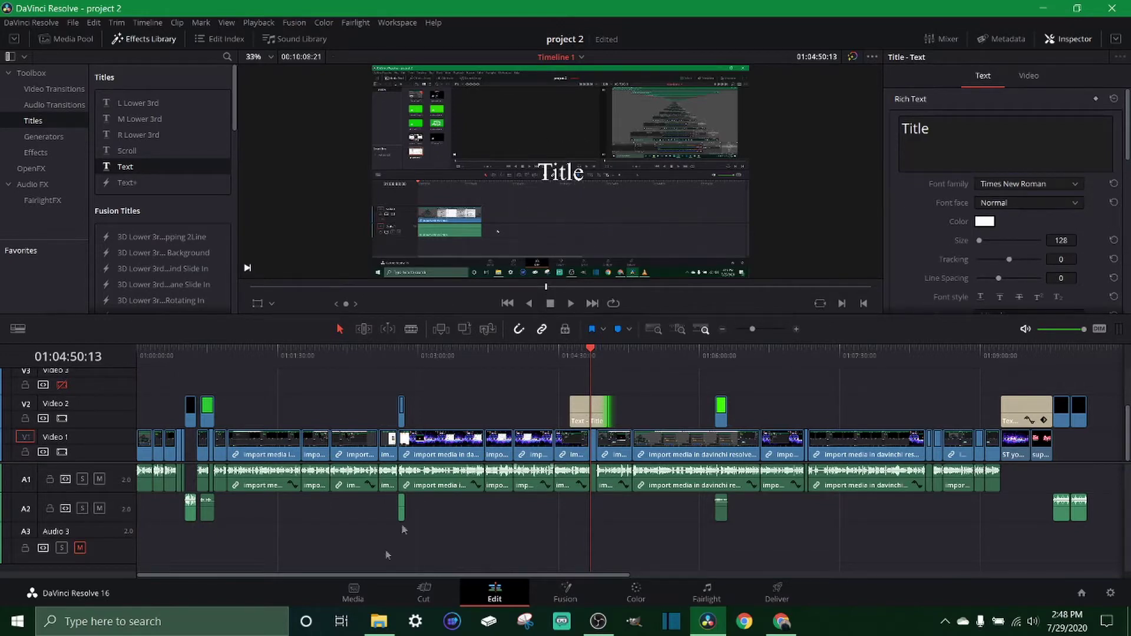
{"action": "left_click", "coordinate": [587, 421]}
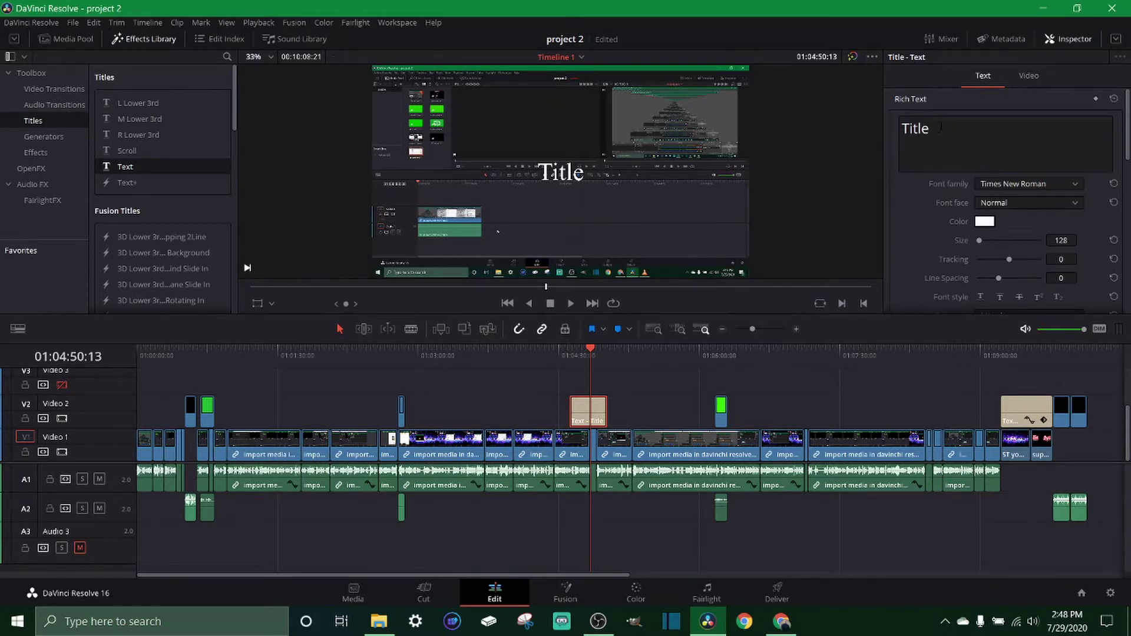
{"action": "left_click", "coordinate": [940, 126]}
{"action": "key", "text": "BackSpace"}
{"action": "key", "text": "BackSpace"}
{"action": "key", "text": "BackSpace"}
{"action": "key", "text": "BackSpace"}
{"action": "key", "text": "BackSpace"}
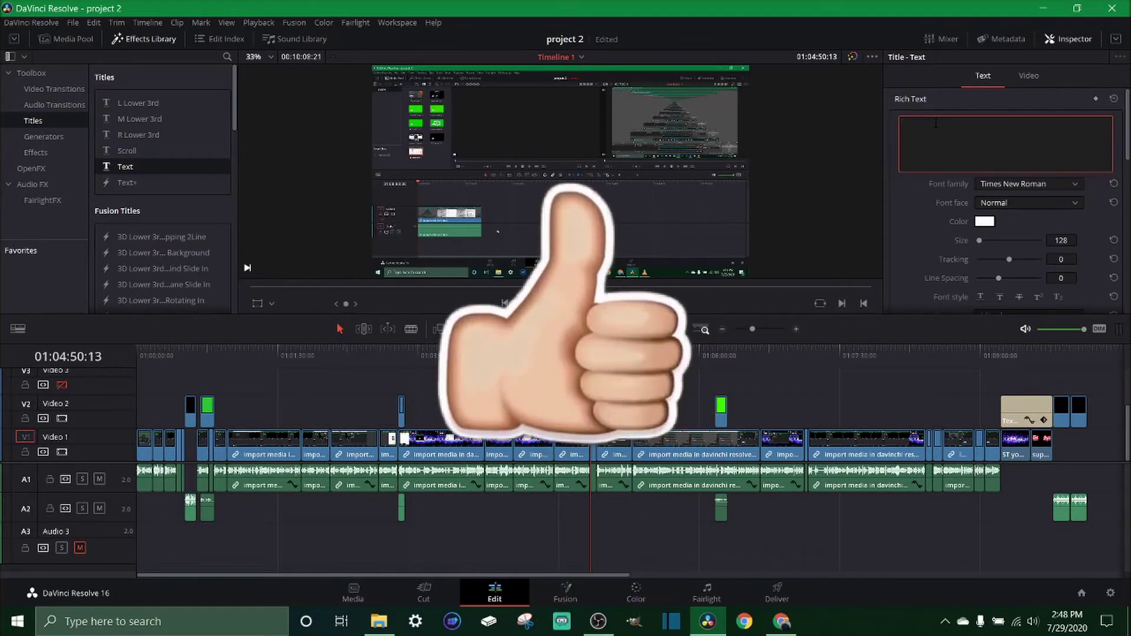
{"action": "type", "text": "th"}
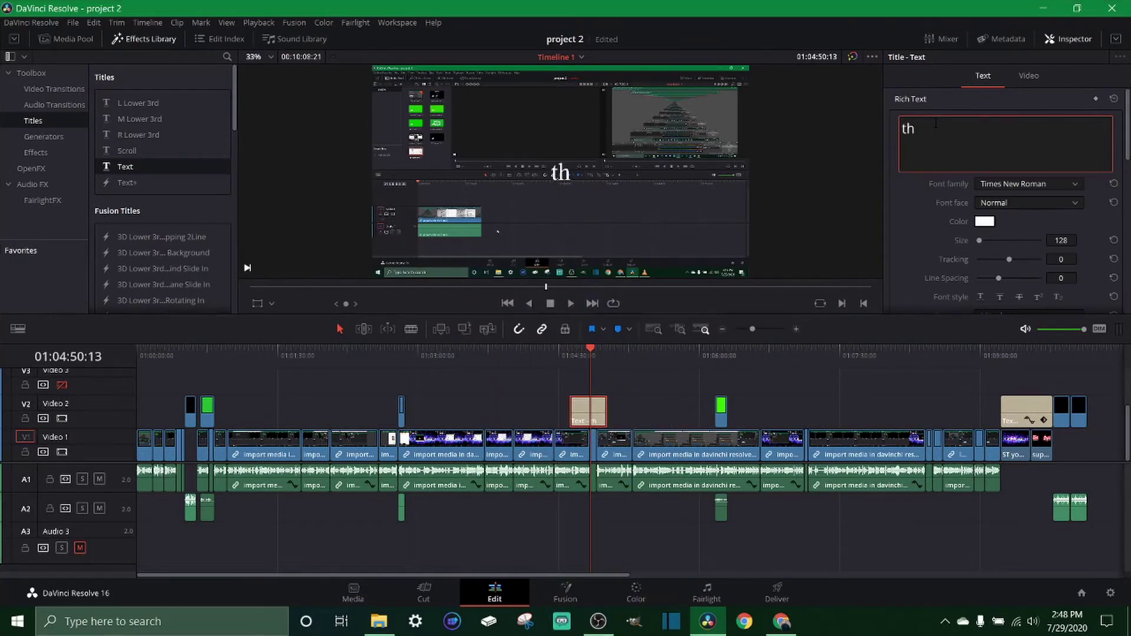
{"action": "type", "text": "anks for 10k subs"}
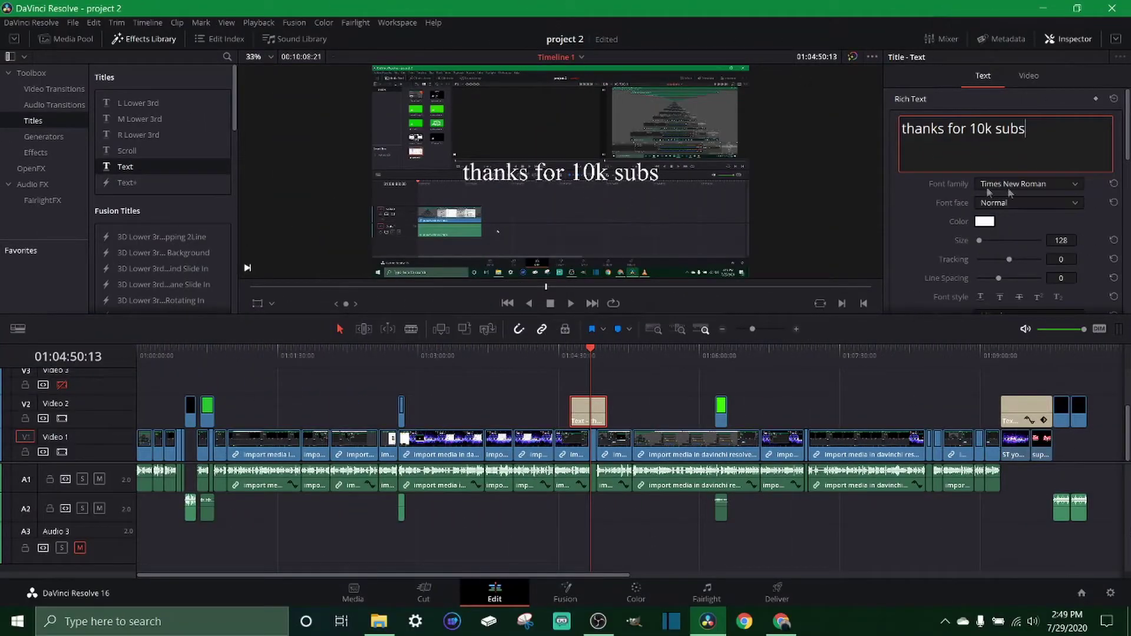
Set the title's font family to Adventure and its font face to Bold.
{"action": "scroll", "coordinate": [932, 231], "scroll_direction": "down", "scroll_amount": 5}
{"action": "scroll", "coordinate": [933, 231], "scroll_direction": "down", "scroll_amount": 3}
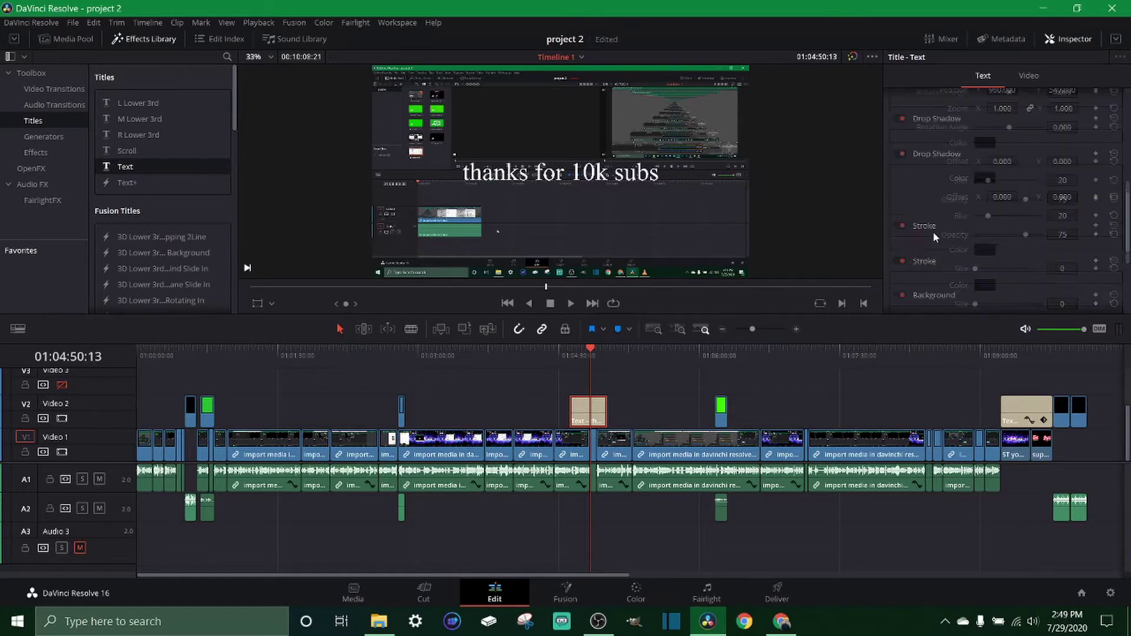
{"action": "scroll", "coordinate": [933, 231], "scroll_direction": "up", "scroll_amount": 3}
{"action": "scroll", "coordinate": [933, 232], "scroll_direction": "up", "scroll_amount": 5}
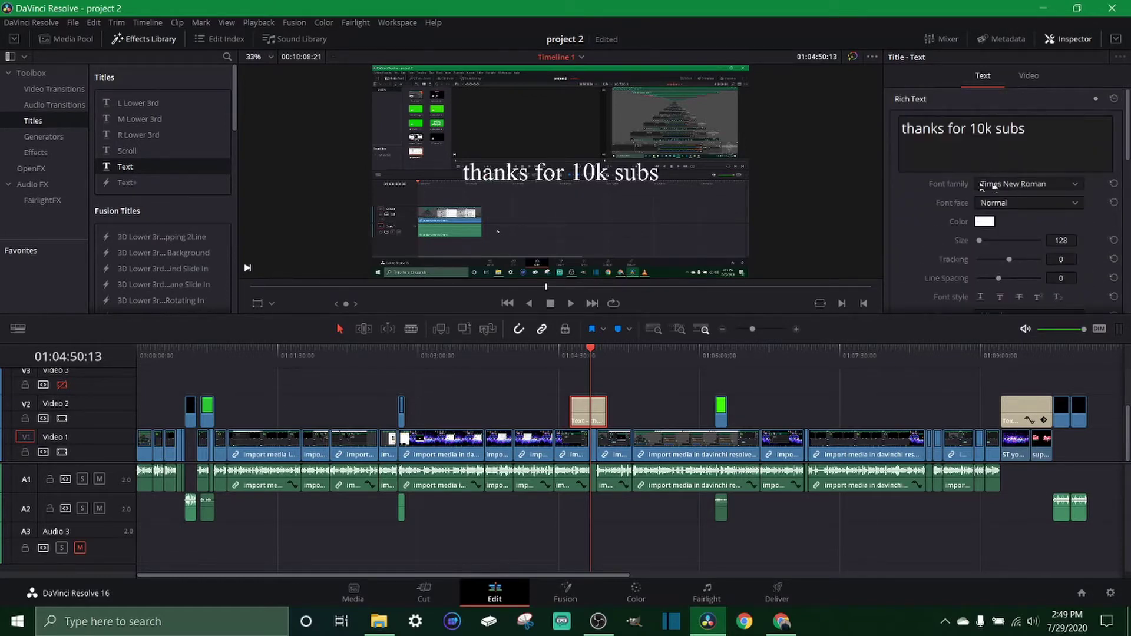
{"action": "left_click", "coordinate": [1073, 181]}
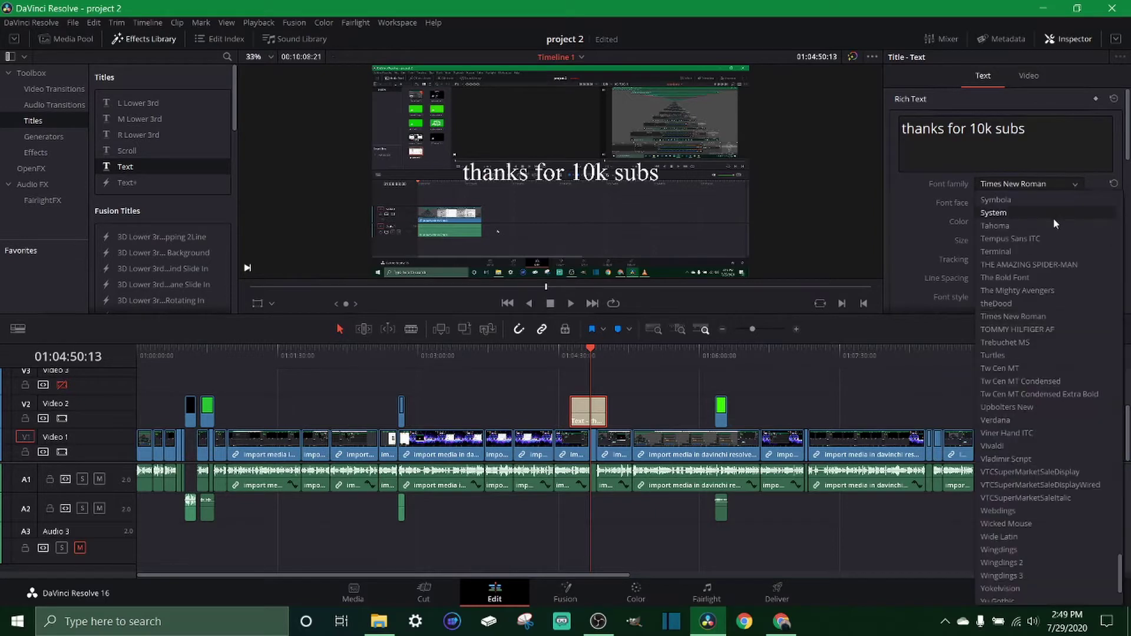
{"action": "scroll", "coordinate": [1037, 374], "scroll_direction": "up", "scroll_amount": 10}
{"action": "scroll", "coordinate": [1038, 374], "scroll_direction": "up", "scroll_amount": 15}
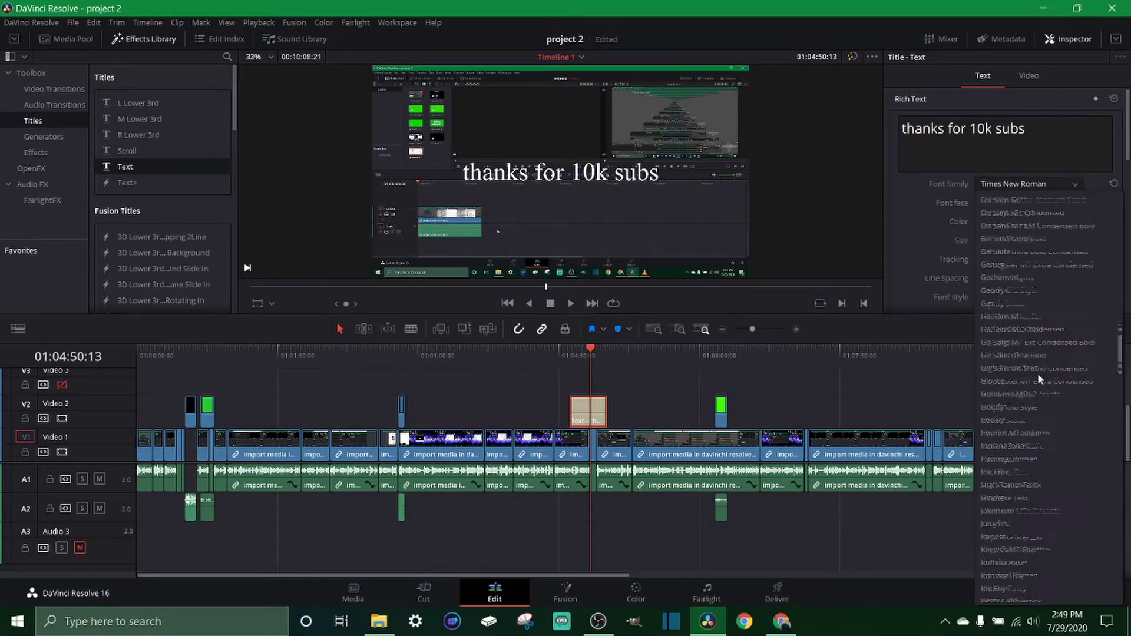
{"action": "left_click", "coordinate": [1021, 356]}
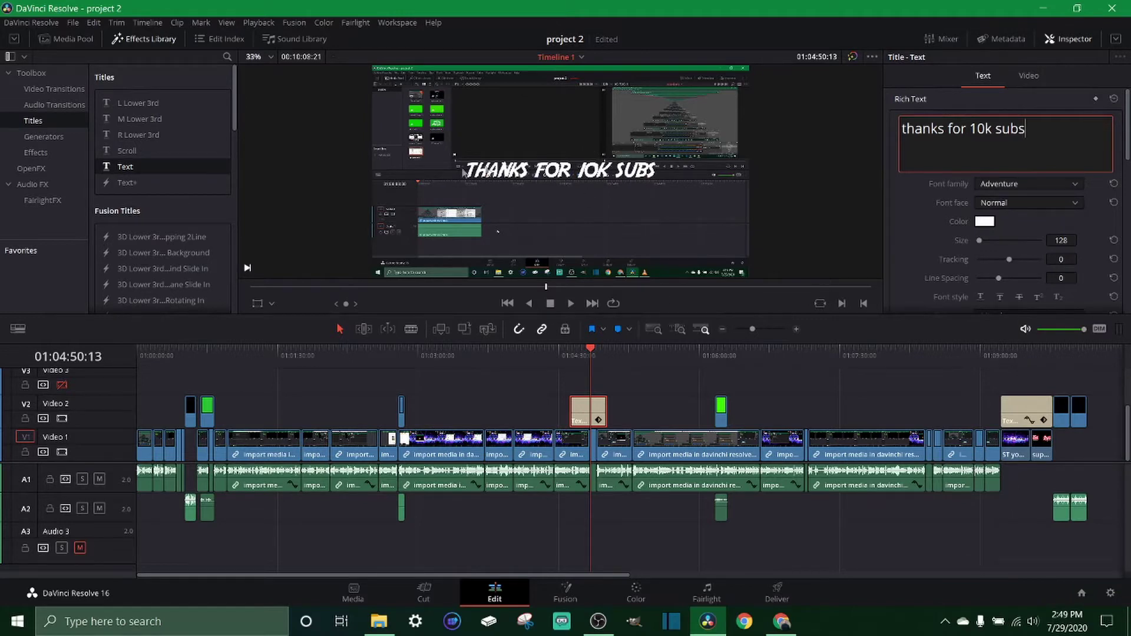
{"action": "left_click", "coordinate": [1016, 202]}
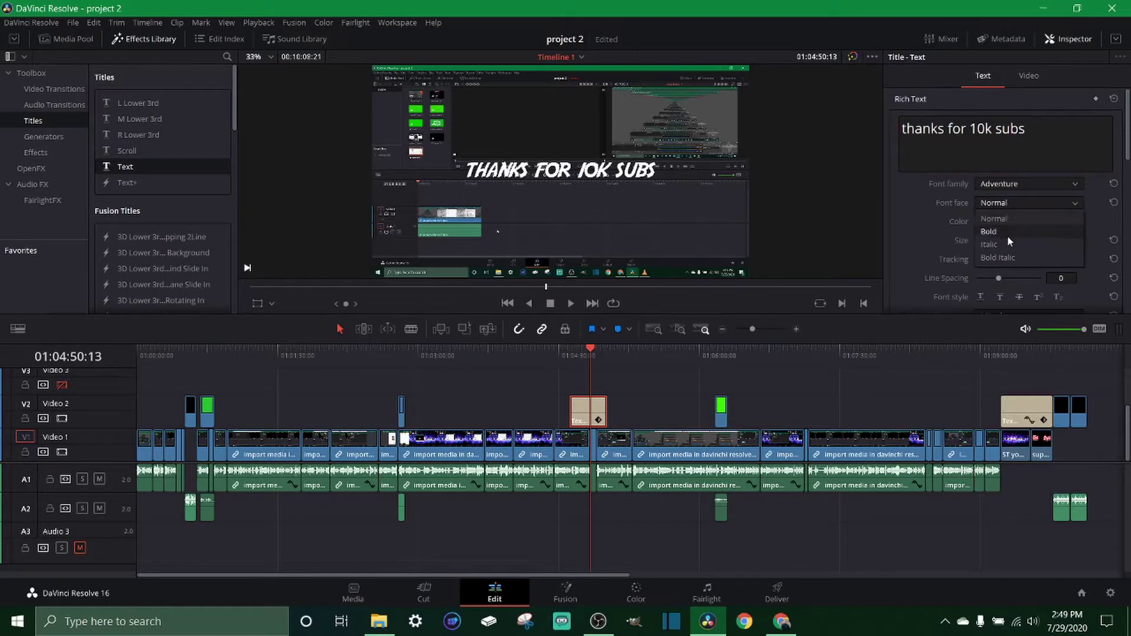
{"action": "left_click", "coordinate": [1005, 233]}
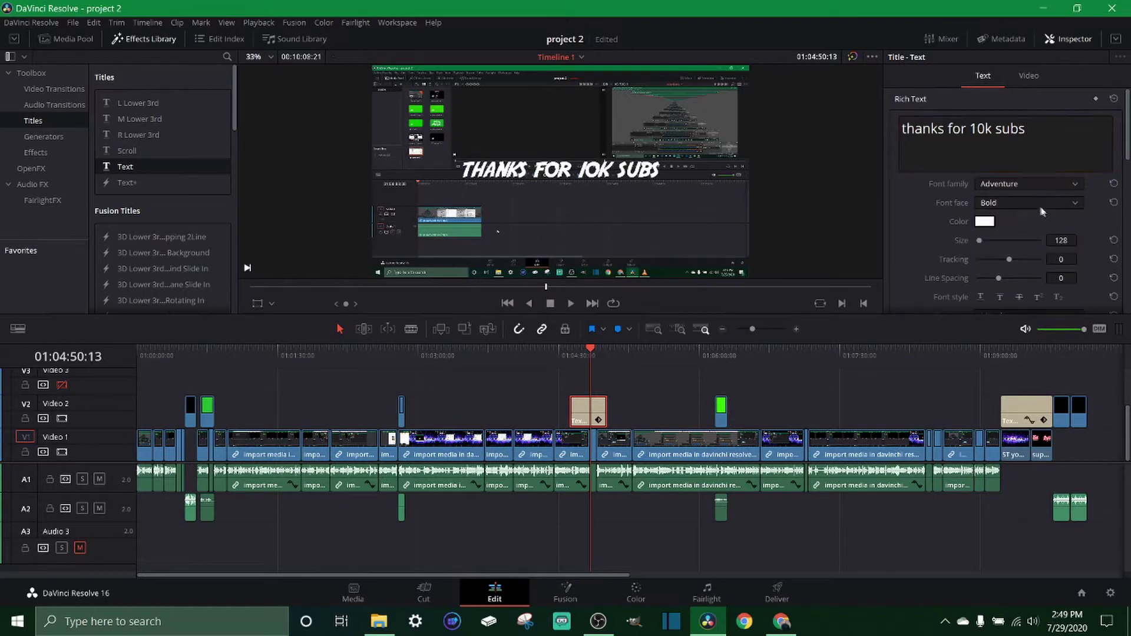
Set the title's text color to the basic red, #ff0000.
{"action": "left_click", "coordinate": [983, 222]}
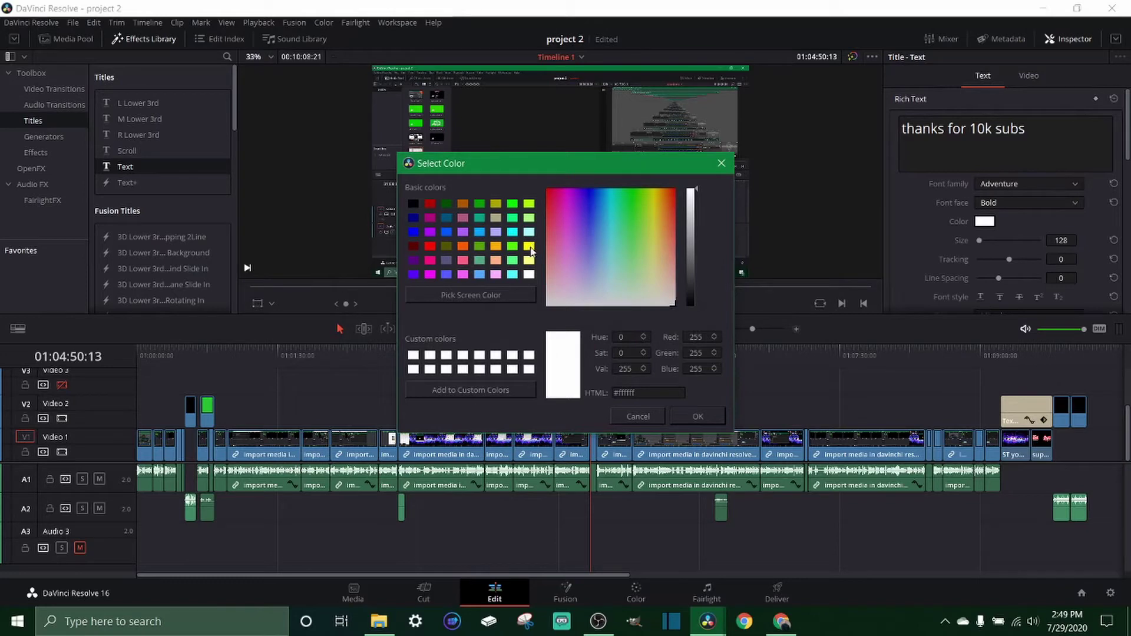
{"action": "left_click", "coordinate": [431, 247]}
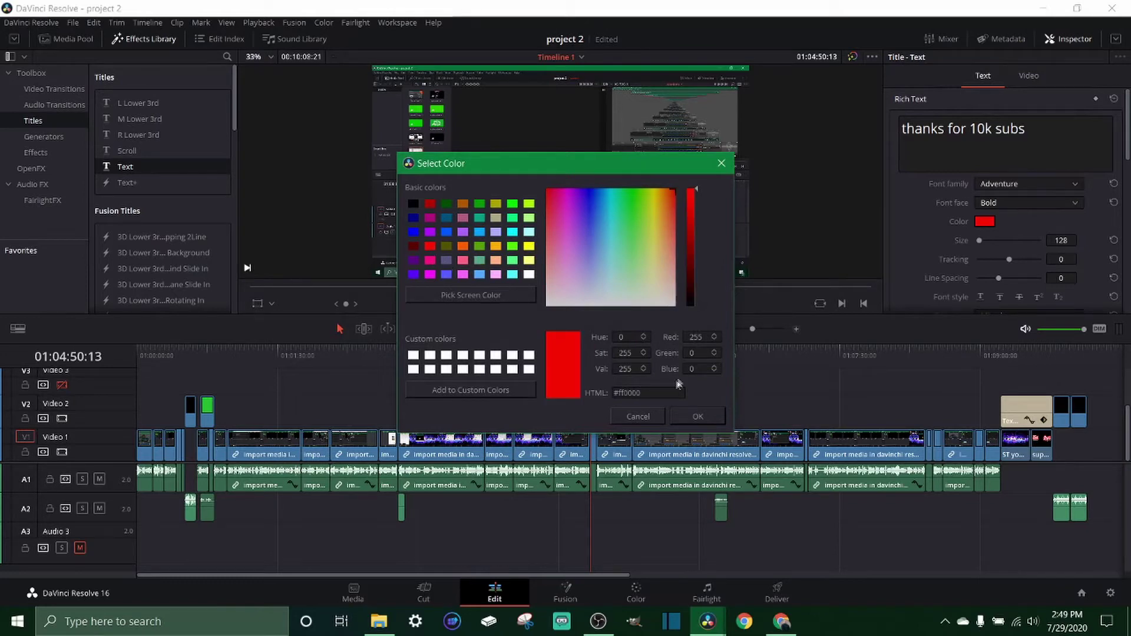
{"action": "left_click", "coordinate": [679, 416]}
Try title font sizes of 116 and 228, and reset the size to its default.
{"action": "scroll", "coordinate": [989, 211], "scroll_direction": "down", "scroll_amount": 1}
{"action": "mouse_move", "coordinate": [980, 207]}
{"action": "left_mouse_down"}
{"action": "mouse_move", "coordinate": [991, 207]}
{"action": "mouse_move", "coordinate": [980, 207]}
{"action": "left_mouse_up"}
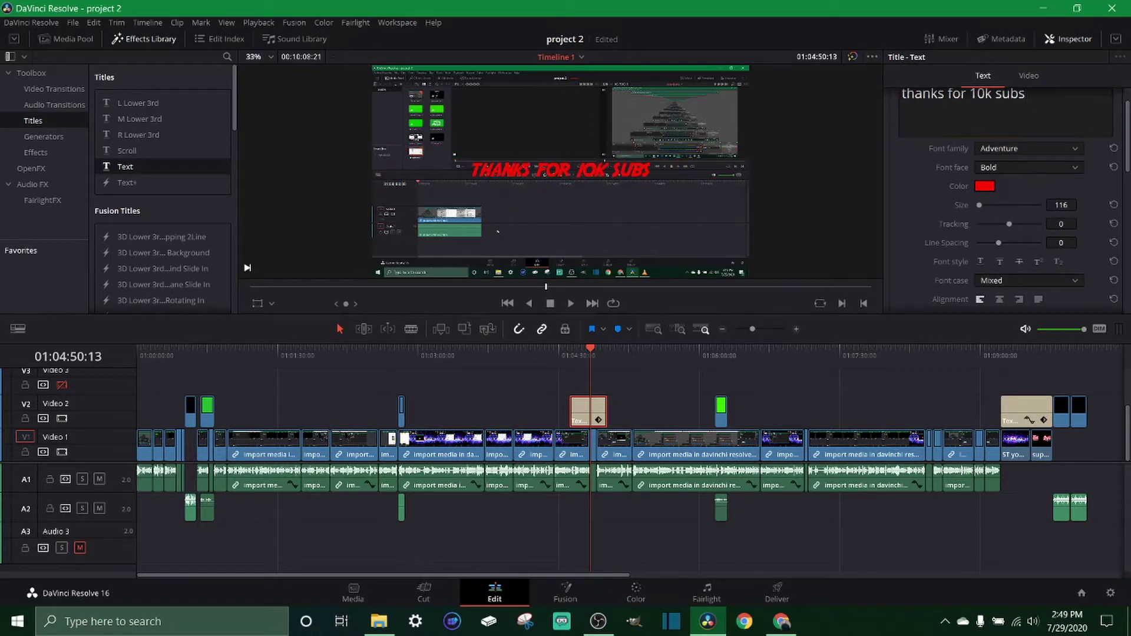
{"action": "left_click_drag", "start_coordinate": [1061, 205], "coordinate": [1095, 205]}
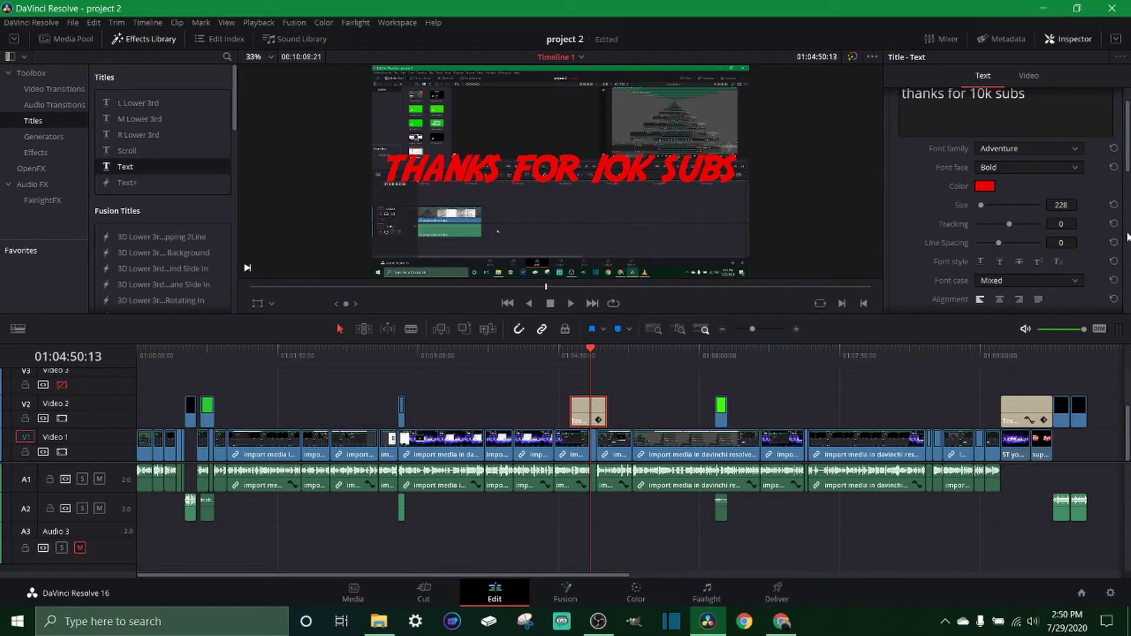
{"action": "left_click", "coordinate": [1113, 206]}
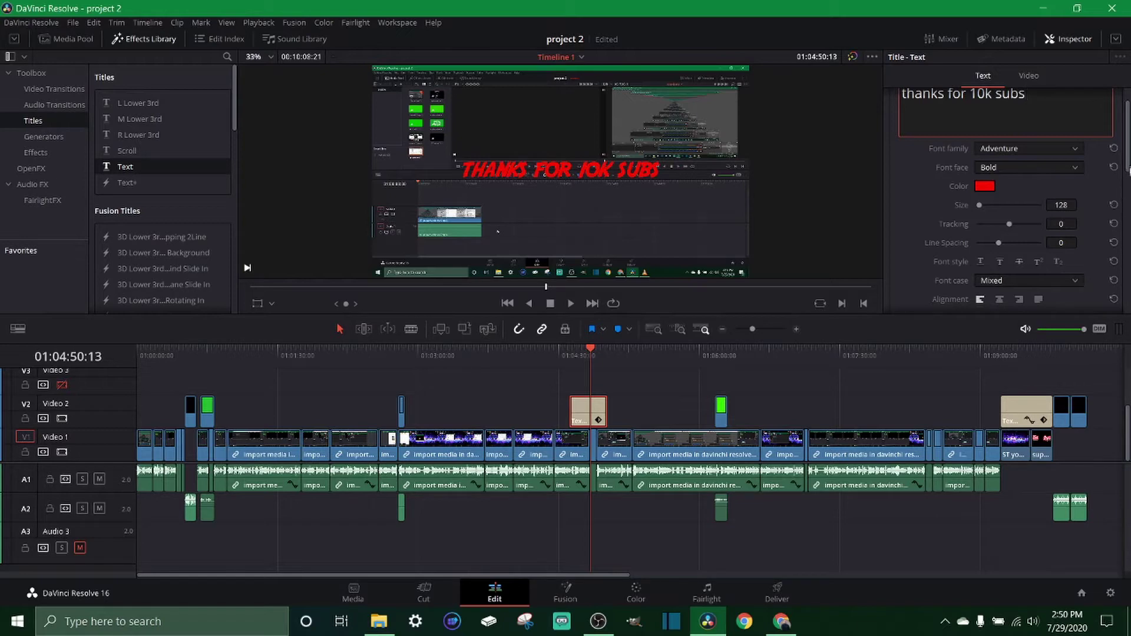
Reset the title's font family and face, and choose Old English Text MT as its font family.
{"action": "left_click", "coordinate": [1113, 149]}
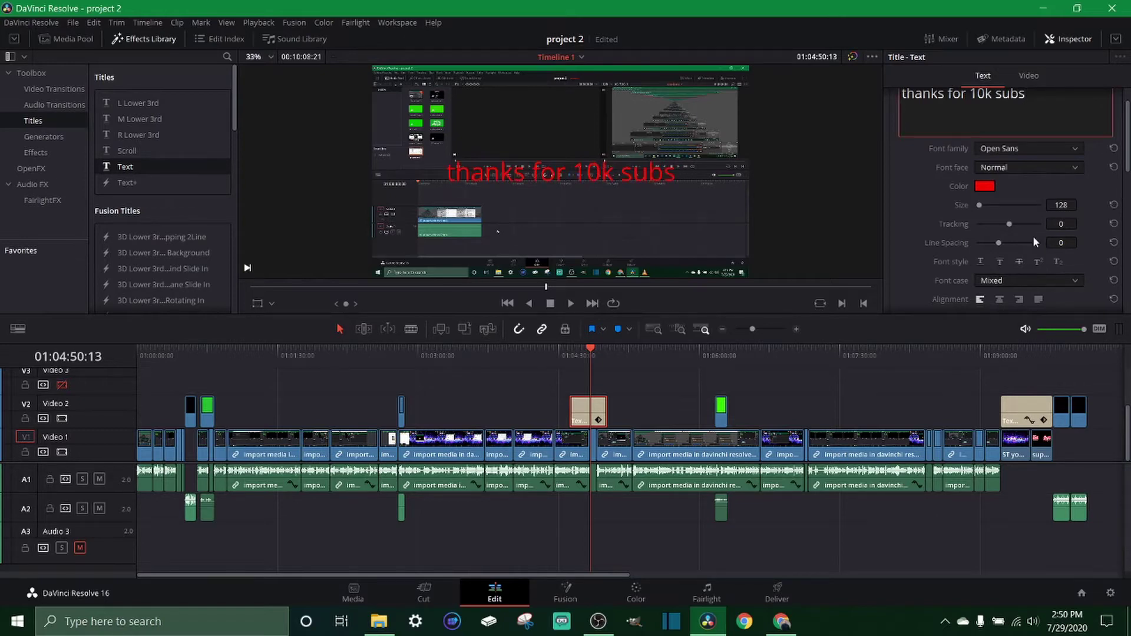
{"action": "left_click", "coordinate": [1113, 167]}
{"action": "left_click", "coordinate": [990, 145]}
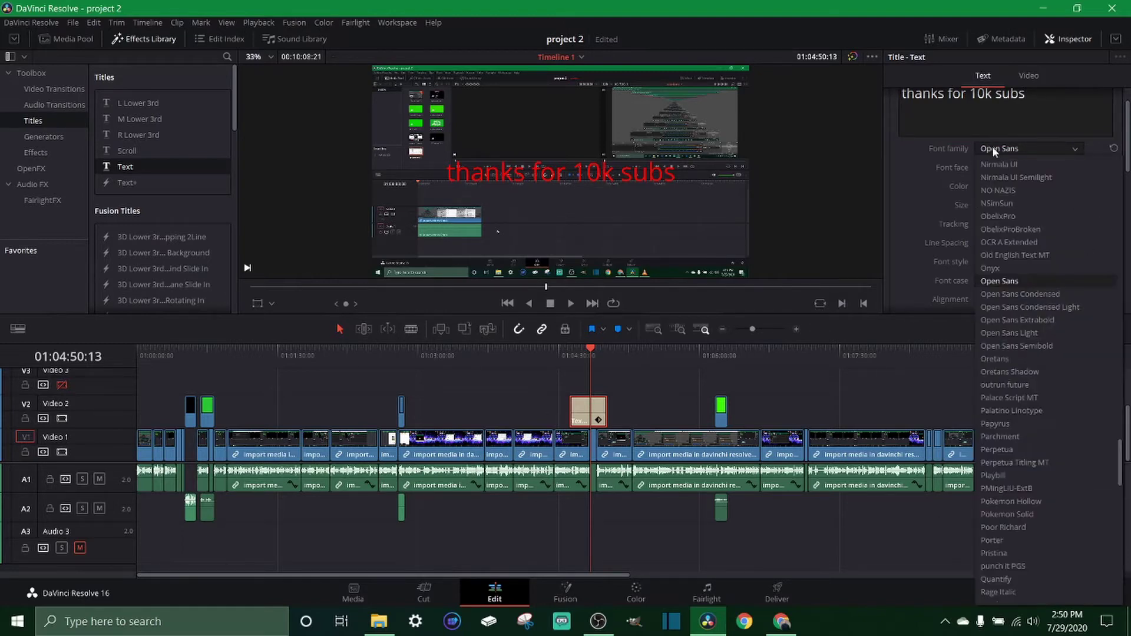
{"action": "left_click", "coordinate": [1015, 255]}
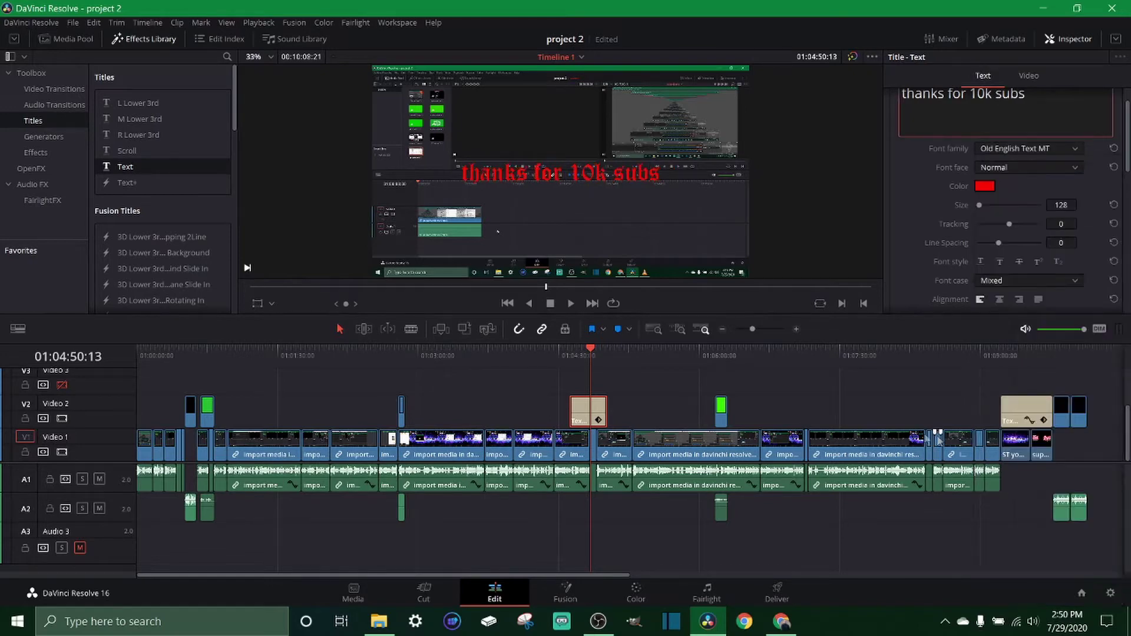
Set the title's font size to 204, and reset the tracking and line spacing after trying other values.
{"action": "mouse_move", "coordinate": [1058, 205]}
{"action": "left_mouse_down"}
{"action": "mouse_move", "coordinate": [1080, 205]}
{"action": "mouse_move", "coordinate": [1053, 227]}
{"action": "mouse_move", "coordinate": [1080, 223]}
{"action": "mouse_move", "coordinate": [1059, 223]}
{"action": "left_mouse_up"}
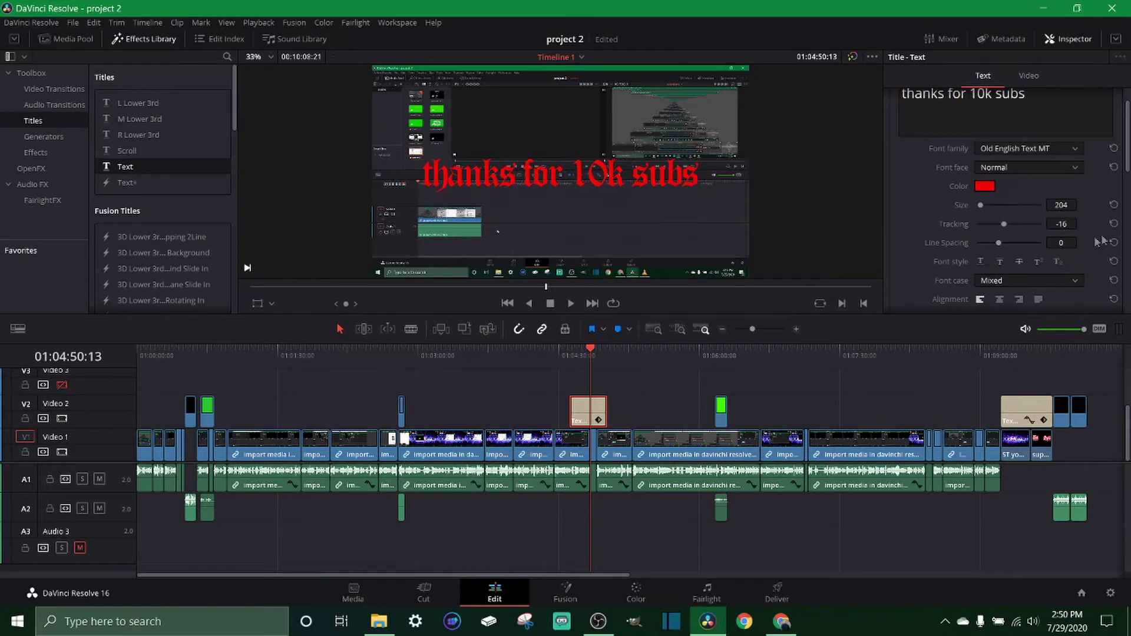
{"action": "left_click", "coordinate": [1113, 224]}
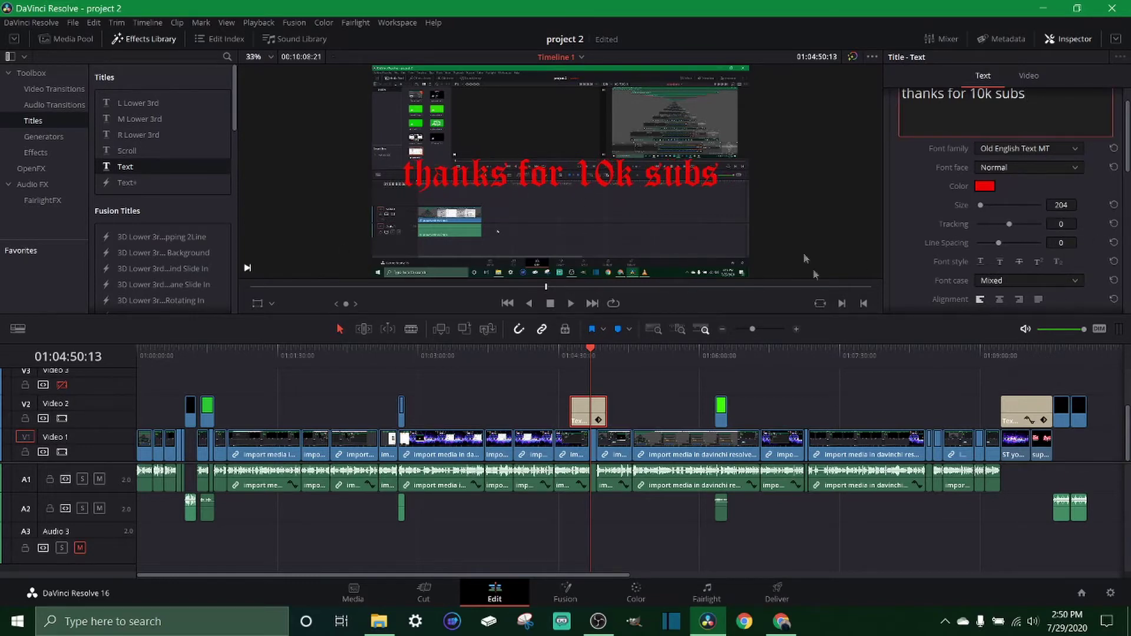
{"action": "left_click_drag", "start_coordinate": [1061, 243], "coordinate": [1094, 254]}
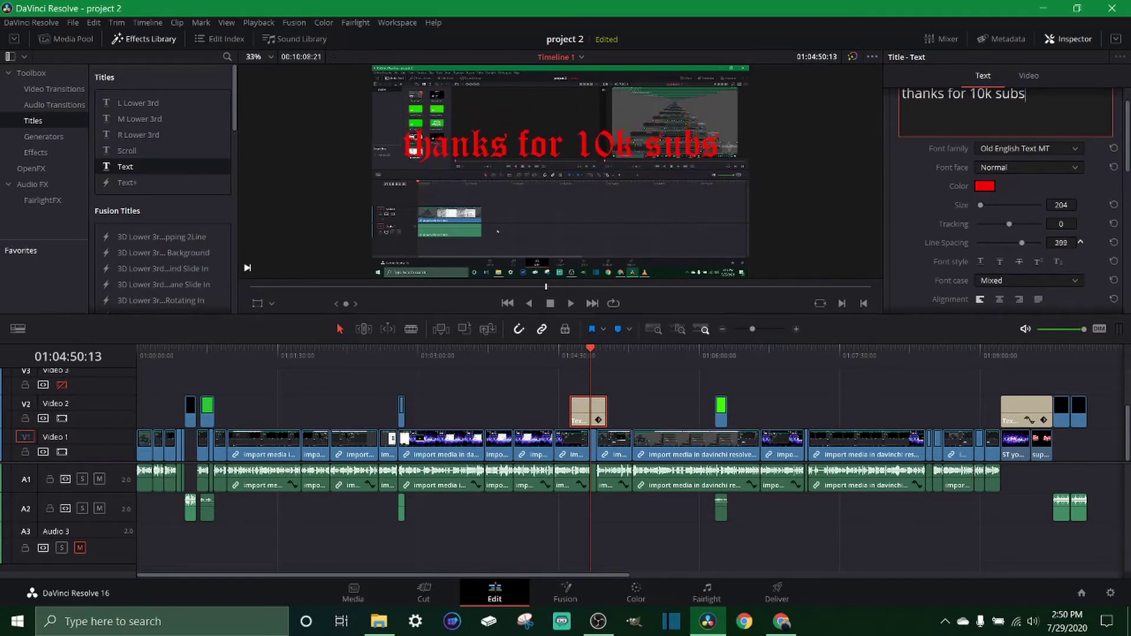
{"action": "left_click", "coordinate": [1113, 243]}
Check the title's font case options without changing the case, and set its vertical position to 557.
{"action": "scroll", "coordinate": [954, 248], "scroll_direction": "down", "scroll_amount": 1}
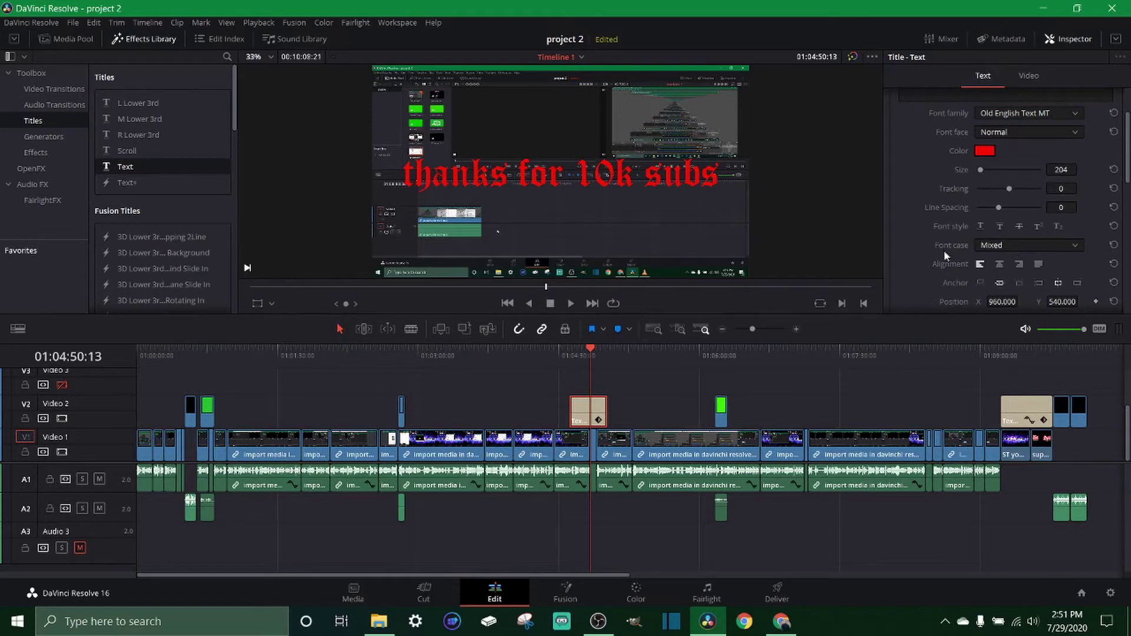
{"action": "left_click", "coordinate": [1010, 246]}
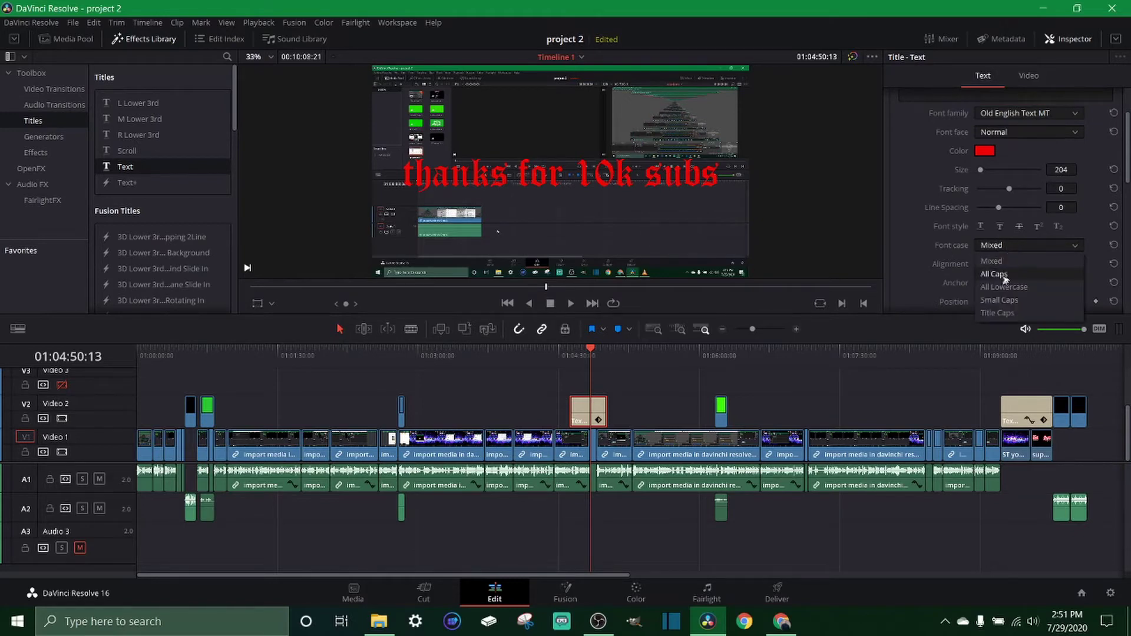
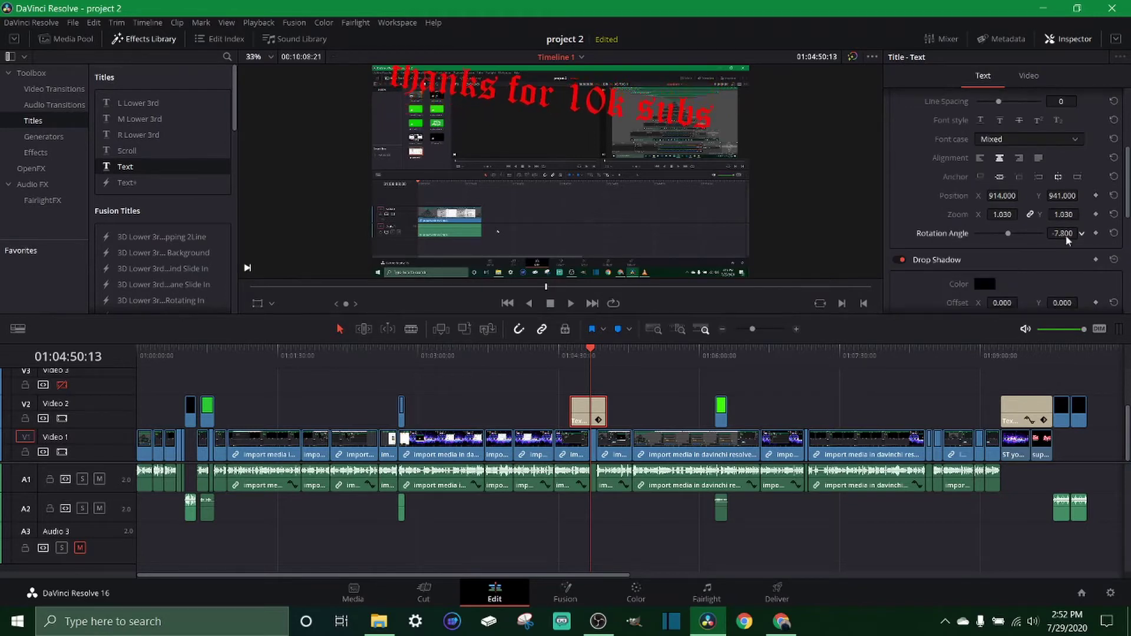
{"action": "left_click_drag", "start_coordinate": [1063, 195], "coordinate": [1063, 197]}
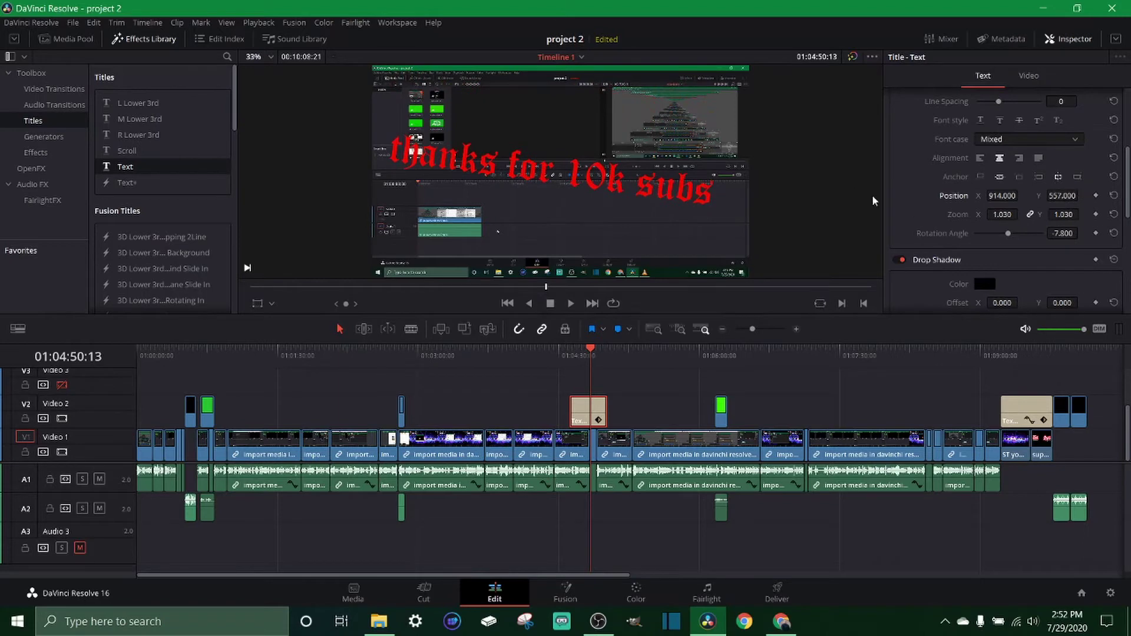
Set the title's drop shadow color to the basic green, #00ff00.
{"action": "scroll", "coordinate": [955, 222], "scroll_direction": "down", "scroll_amount": 4}
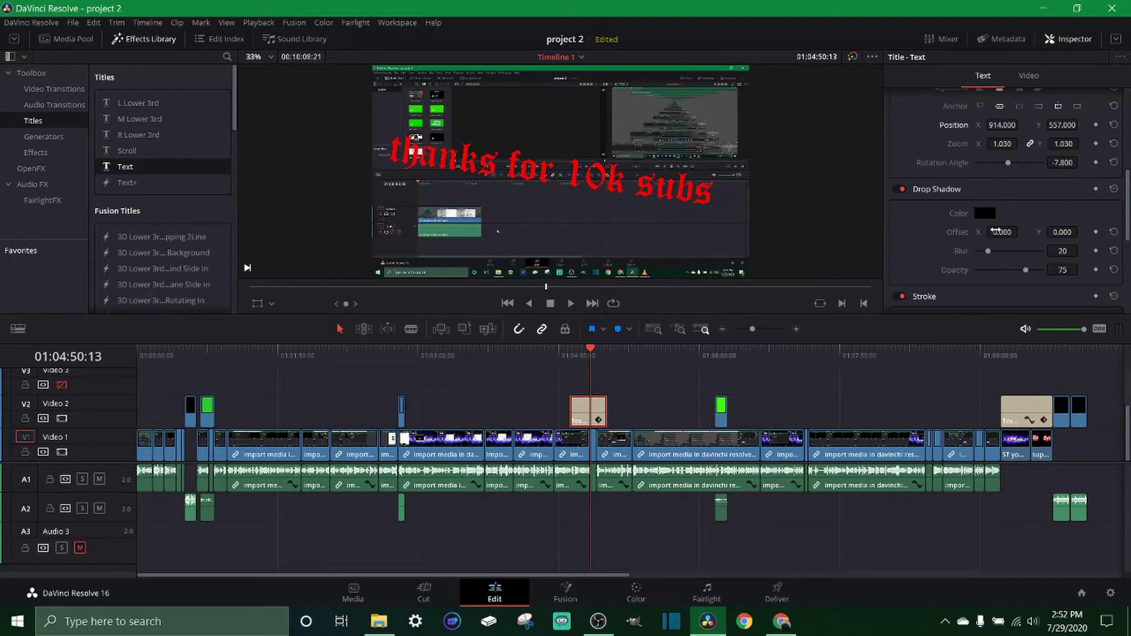
{"action": "left_click", "coordinate": [982, 212]}
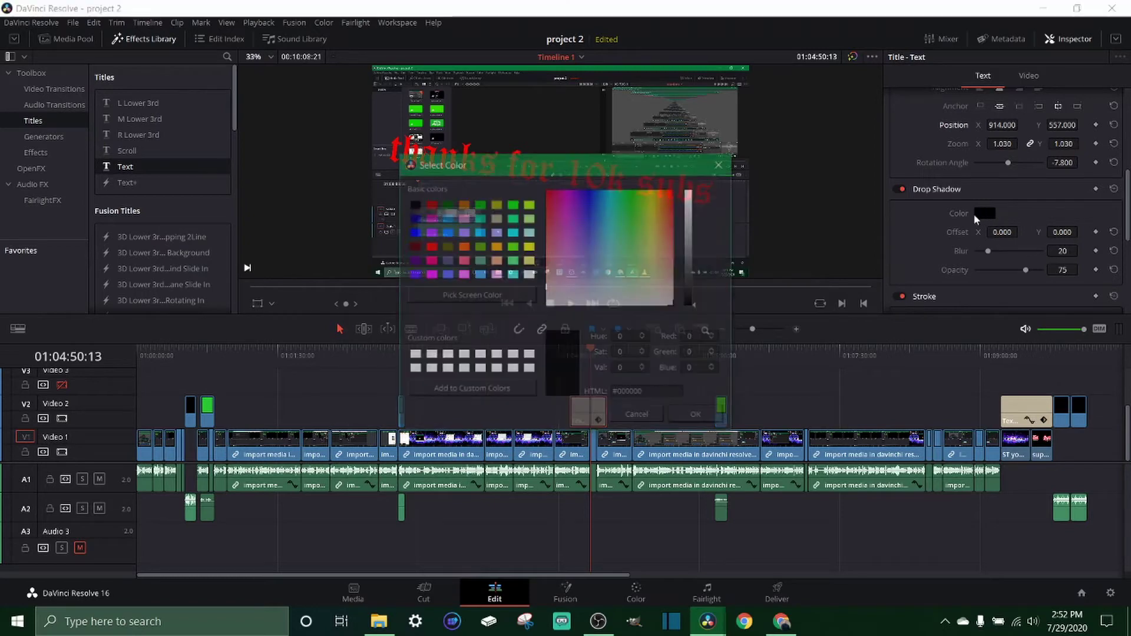
{"action": "left_click", "coordinate": [513, 204]}
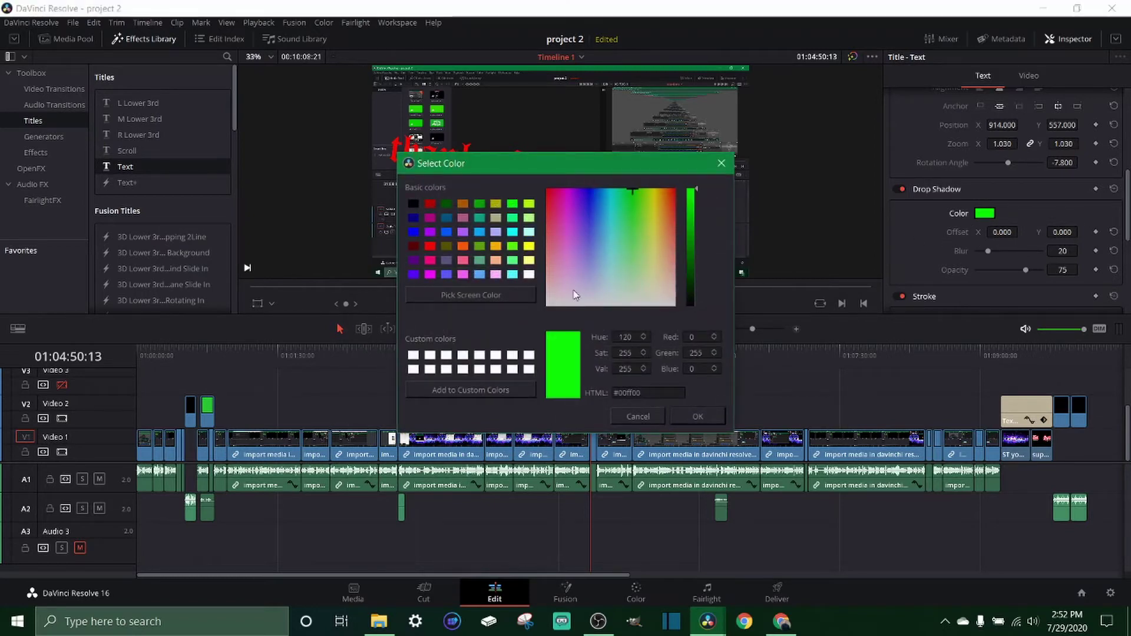
{"action": "left_click", "coordinate": [697, 416]}
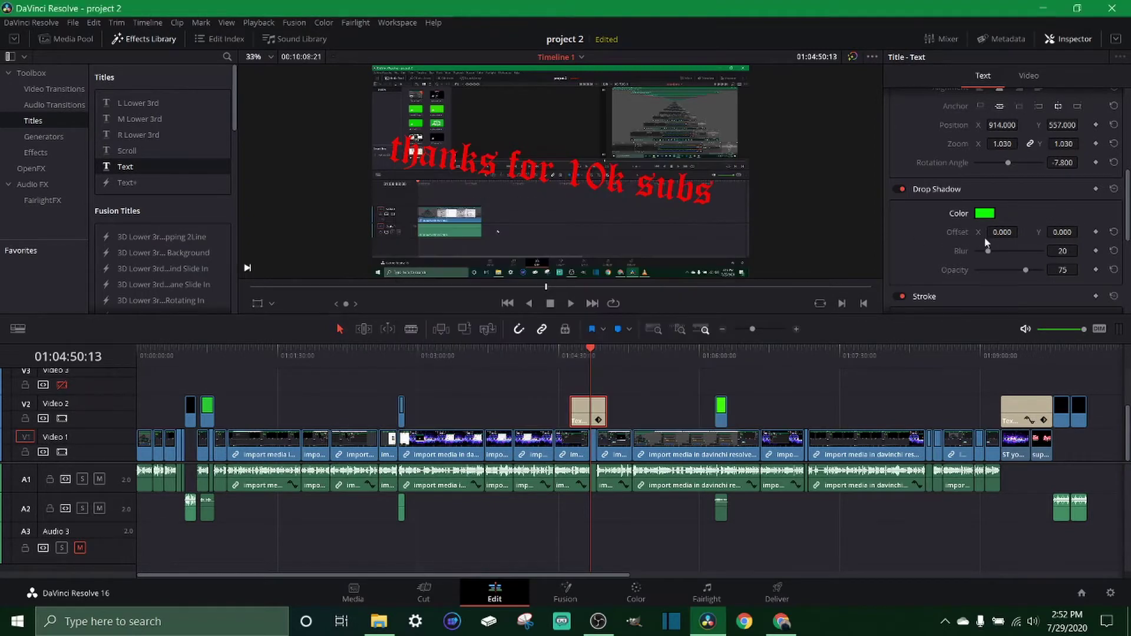
Offset the title's drop shadow by 26 in both X and Y, and set its opacity to 62.
{"action": "left_click_drag", "start_coordinate": [1001, 232], "coordinate": [1021, 232]}
{"action": "left_click", "coordinate": [1113, 233]}
{"action": "mouse_move", "coordinate": [1062, 232]}
{"action": "left_mouse_down"}
{"action": "mouse_move", "coordinate": [1054, 263]}
{"action": "mouse_move", "coordinate": [1060, 232]}
{"action": "mouse_move", "coordinate": [1081, 232]}
{"action": "left_mouse_up"}
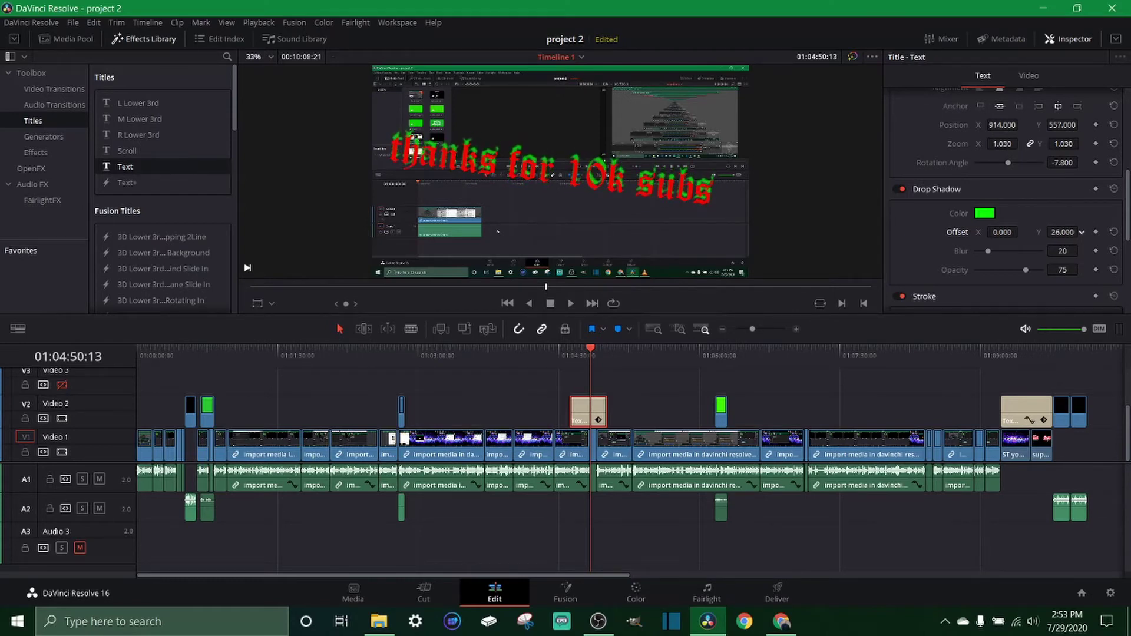
{"action": "left_click_drag", "start_coordinate": [1002, 232], "coordinate": [1021, 231]}
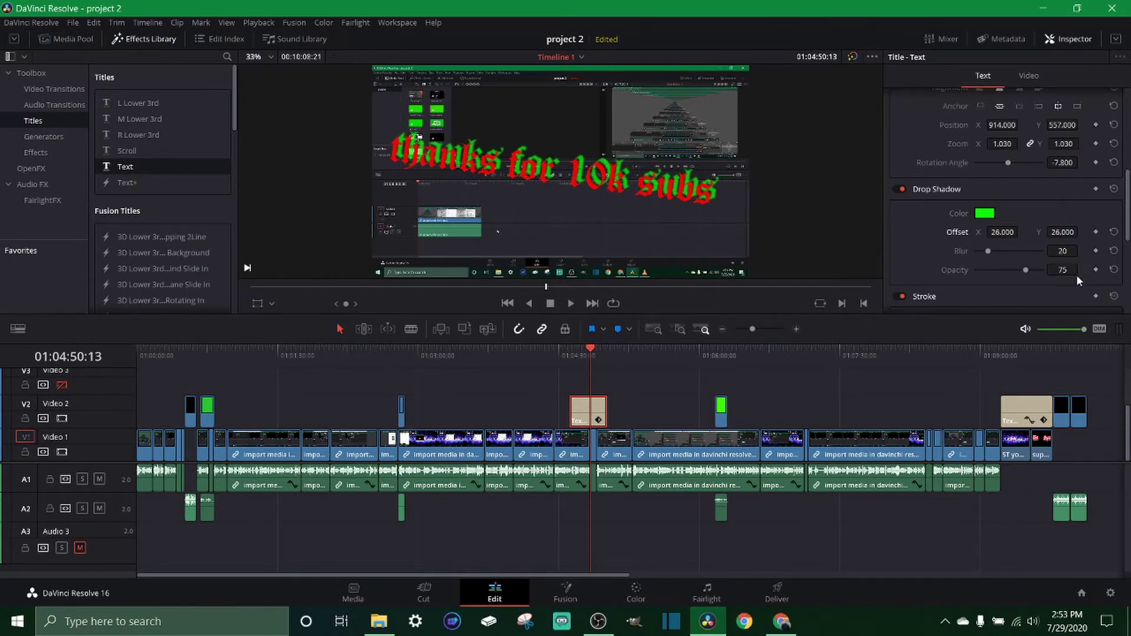
{"action": "left_click_drag", "start_coordinate": [1060, 270], "coordinate": [1052, 270]}
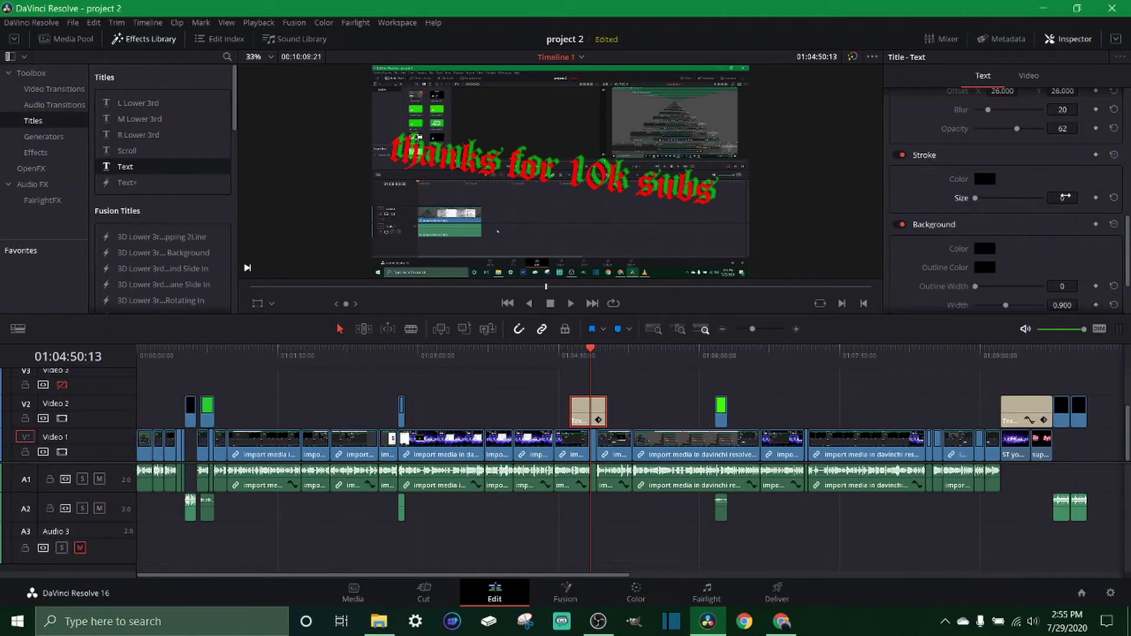
Try a stroke size of 12 on the title, and reset the stroke size to its default.
{"action": "left_click_drag", "start_coordinate": [1066, 197], "coordinate": [1083, 198]}
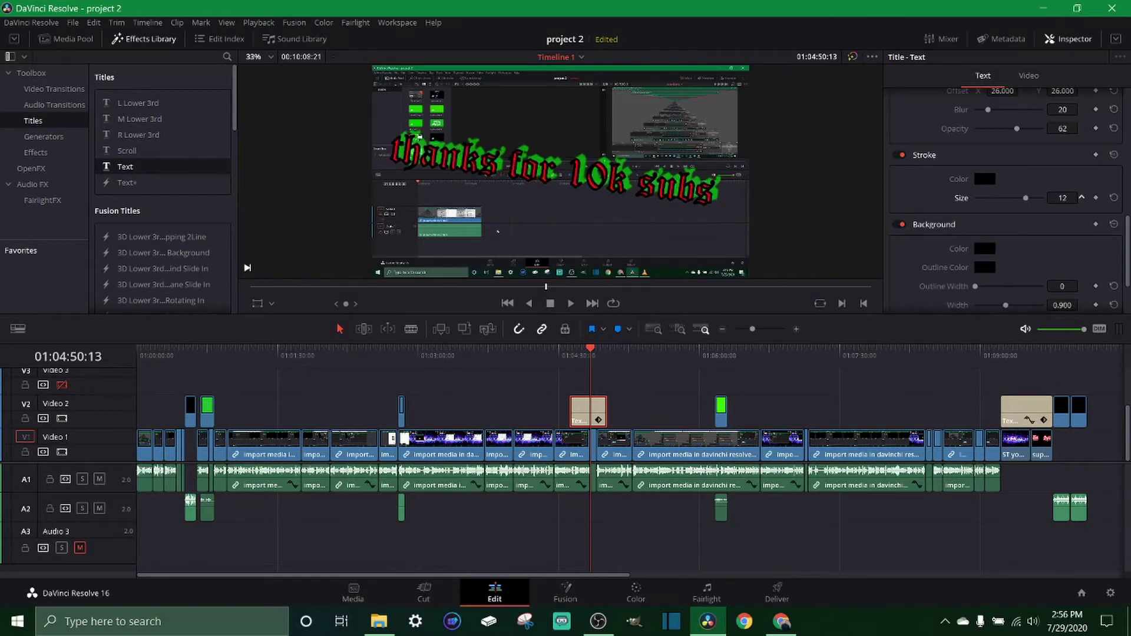
{"action": "left_click", "coordinate": [1114, 199]}
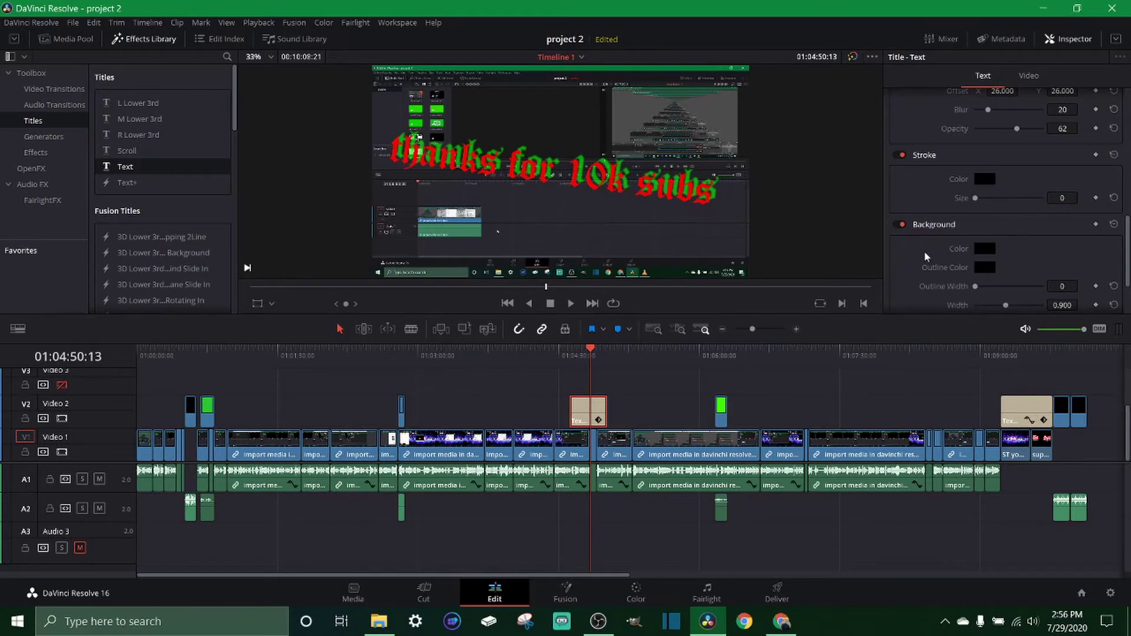
Set the title's background color to the basic yellow, #ffff00.
{"action": "scroll", "coordinate": [926, 257], "scroll_direction": "down", "scroll_amount": 2}
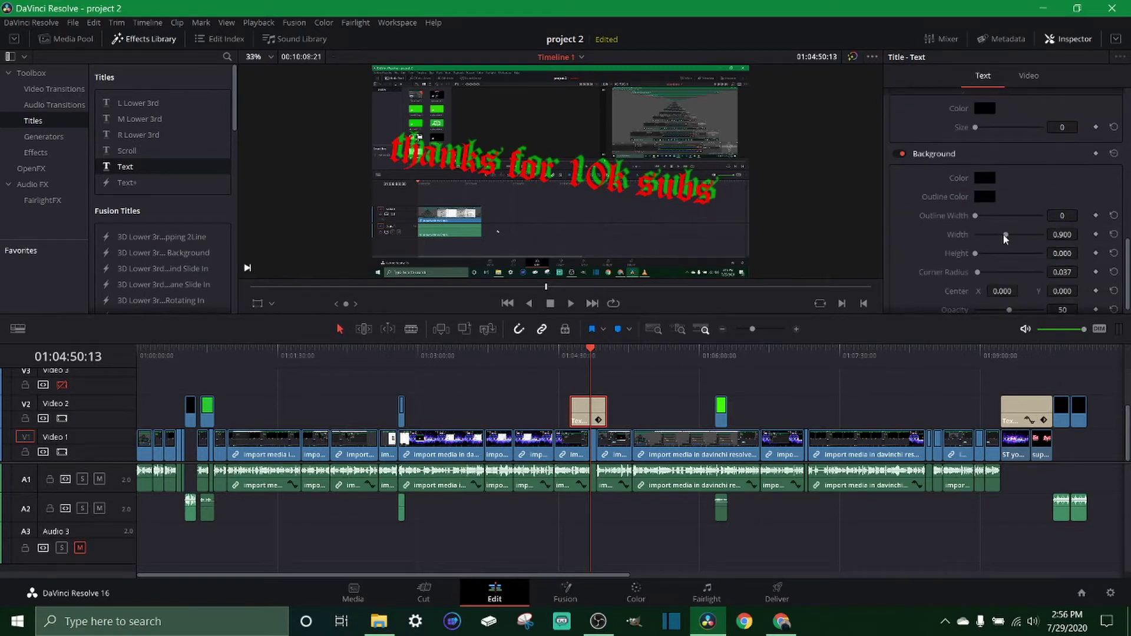
{"action": "scroll", "coordinate": [905, 196], "scroll_direction": "down", "scroll_amount": 1}
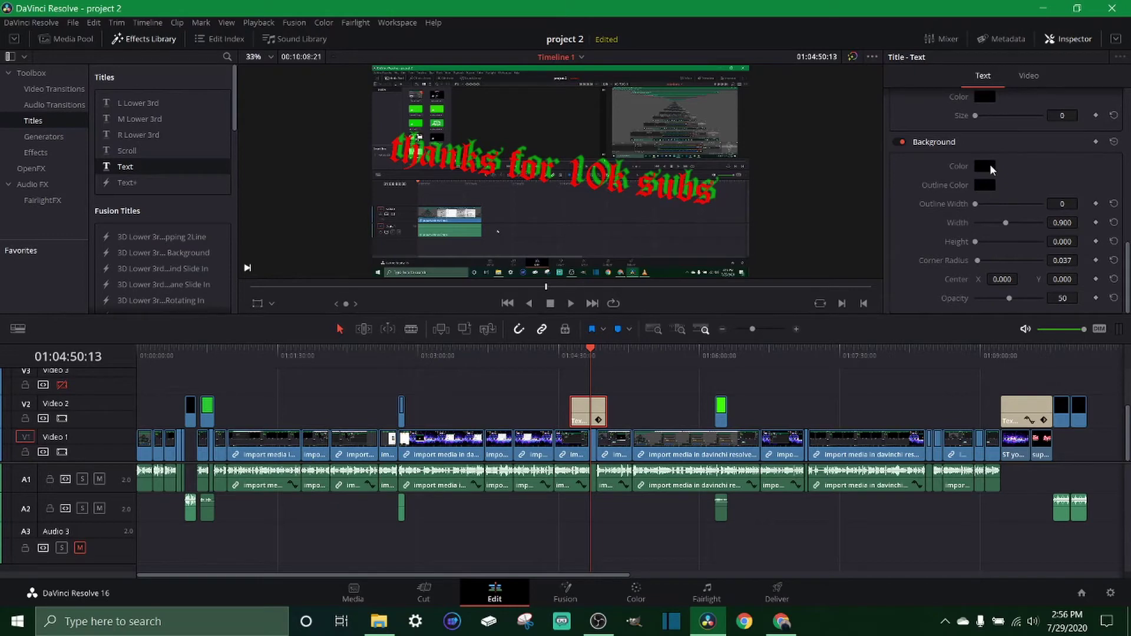
{"action": "left_click", "coordinate": [991, 168]}
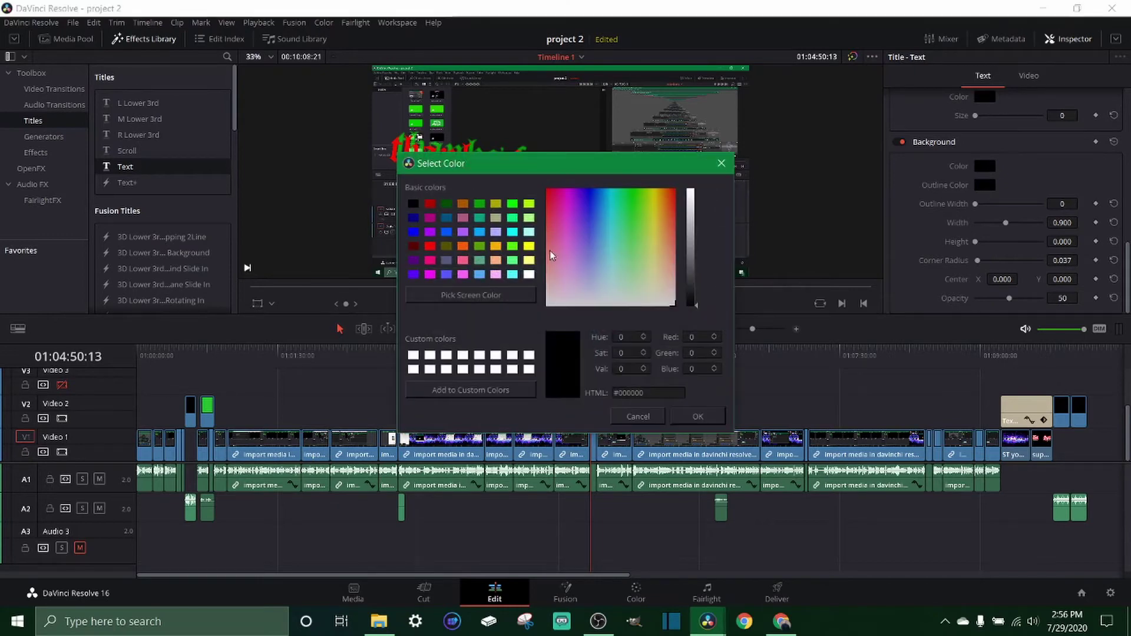
{"action": "left_click", "coordinate": [529, 246]}
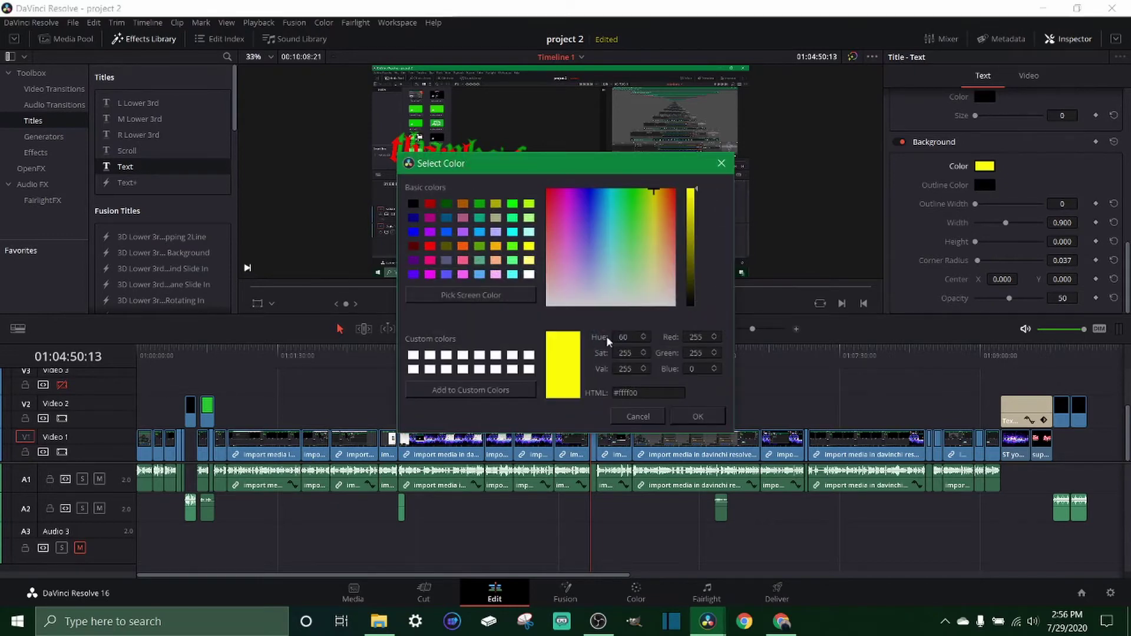
{"action": "left_click", "coordinate": [691, 416]}
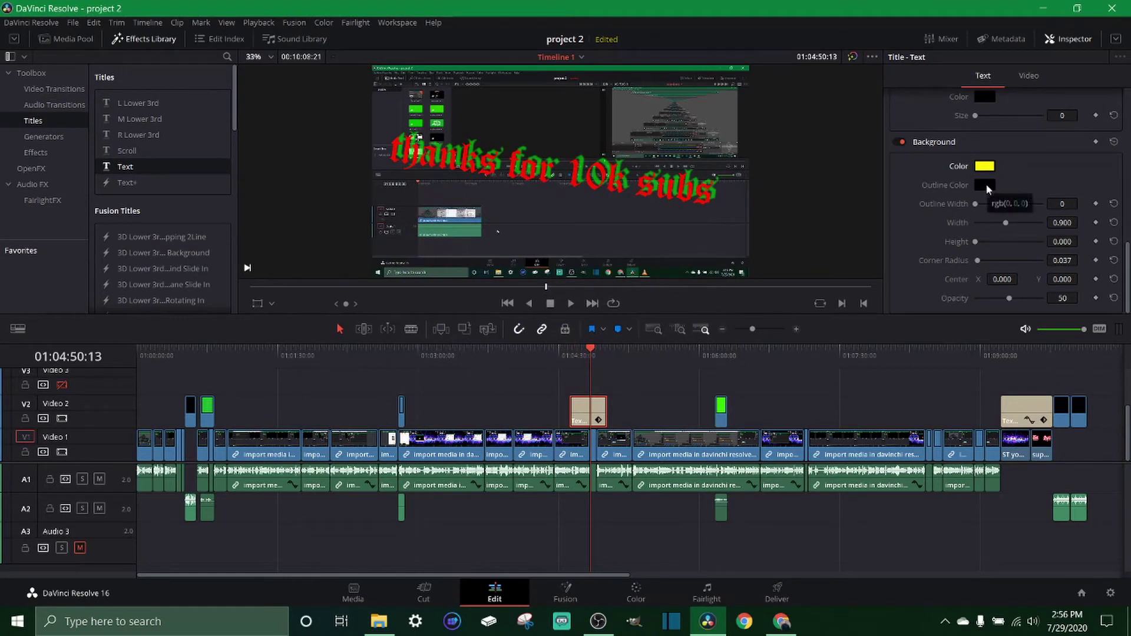
Size the title's background with an outline width of 6, a height of 0.218 and a width of 0.927.
{"action": "left_click", "coordinate": [988, 203]}
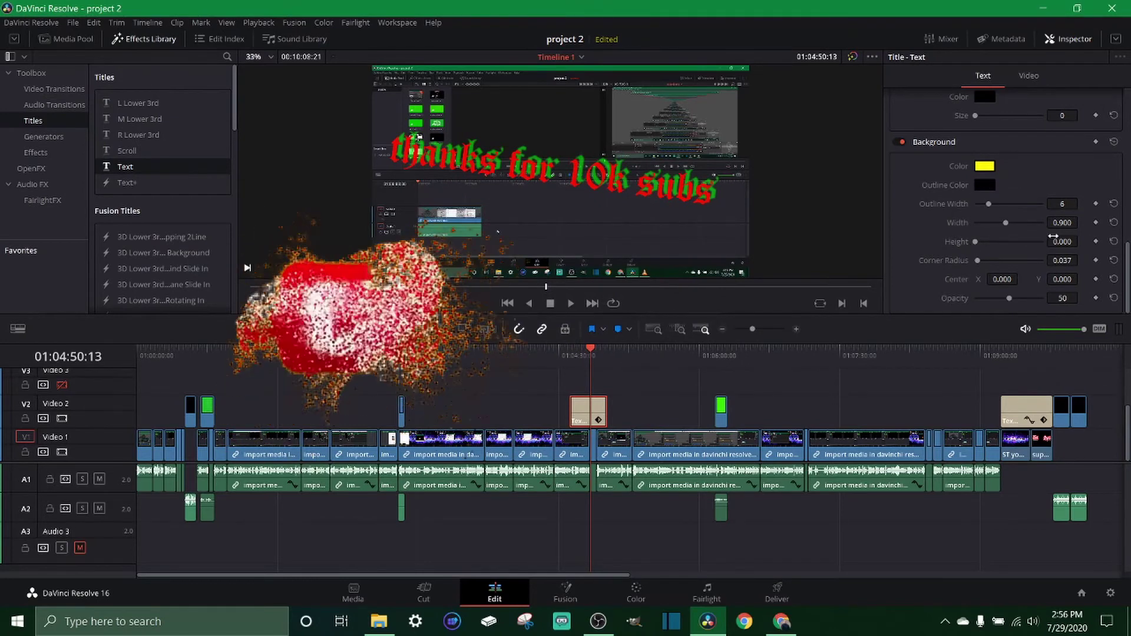
{"action": "left_click_drag", "start_coordinate": [1062, 242], "coordinate": [1081, 241]}
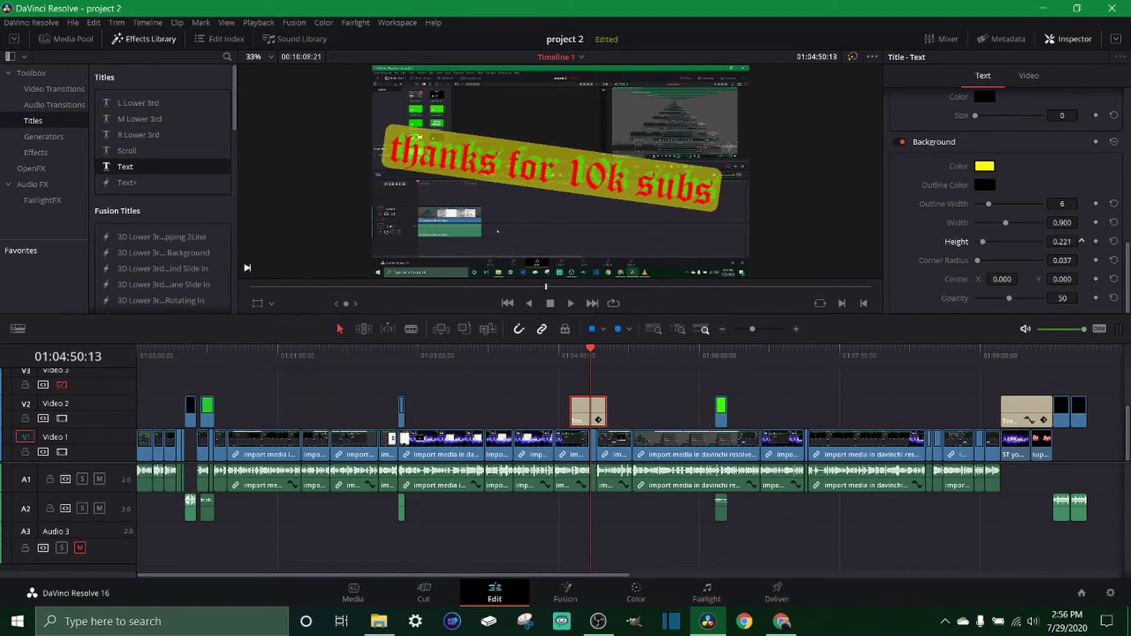
{"action": "left_click", "coordinate": [1081, 244]}
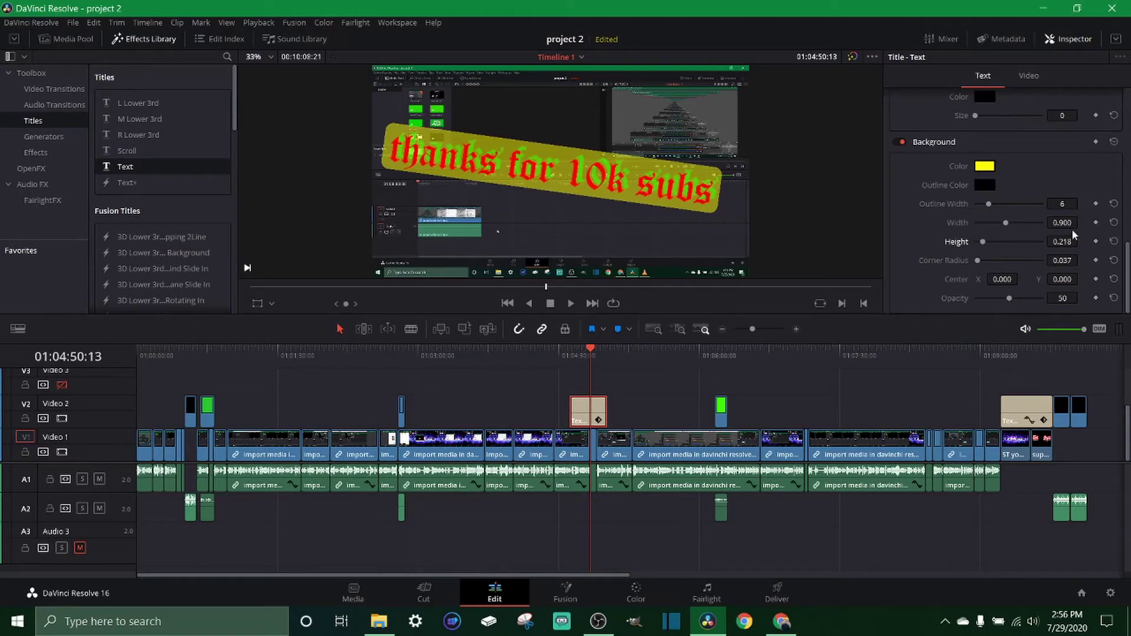
{"action": "left_click_drag", "start_coordinate": [1081, 222], "coordinate": [1081, 222]}
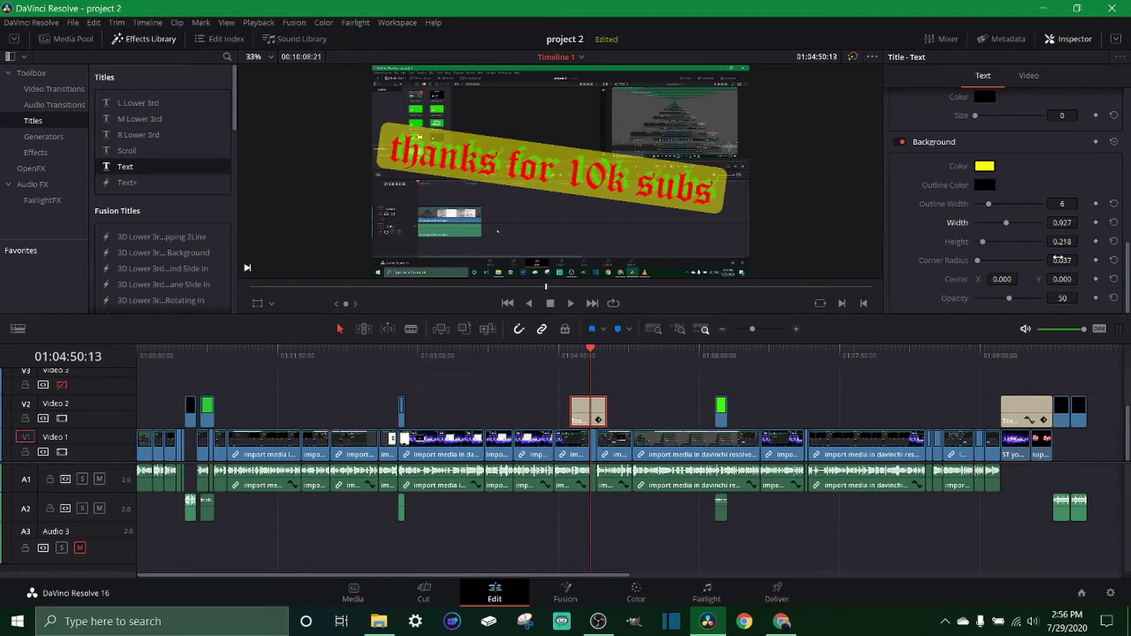
Set the background's corner radius to 0.218 and center to X -26, Y -25, and return its opacity to 50 after trying 100.
{"action": "left_click_drag", "start_coordinate": [1063, 259], "coordinate": [994, 278]}
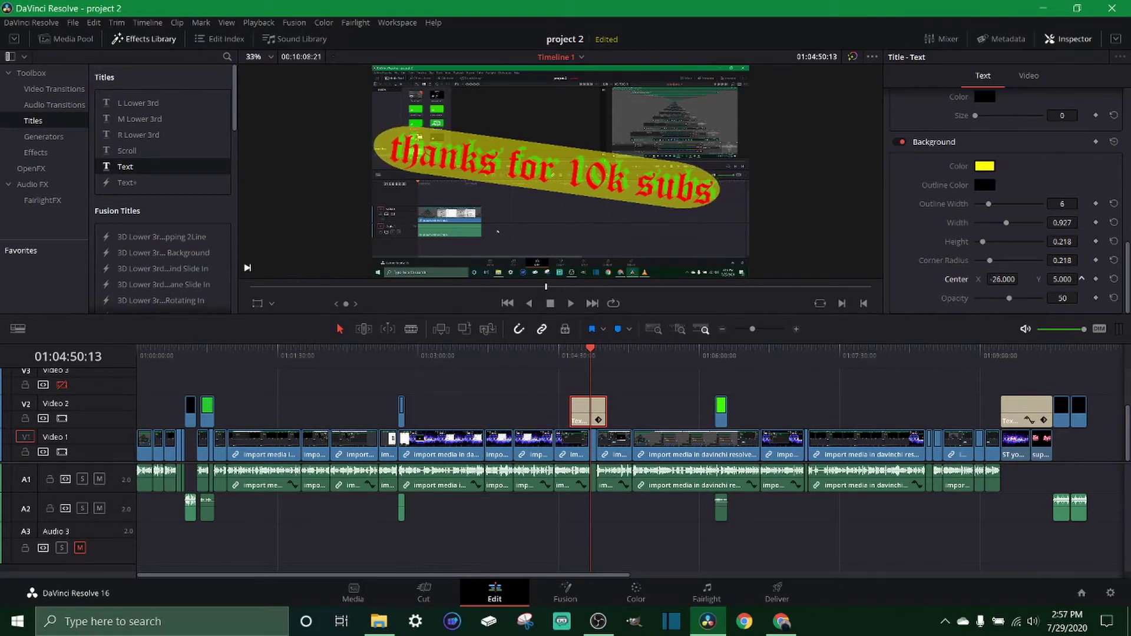
{"action": "mouse_move", "coordinate": [1081, 279]}
{"action": "left_mouse_down"}
{"action": "mouse_move", "coordinate": [1040, 307]}
{"action": "mouse_move", "coordinate": [1016, 297]}
{"action": "mouse_move", "coordinate": [1090, 298]}
{"action": "left_mouse_up"}
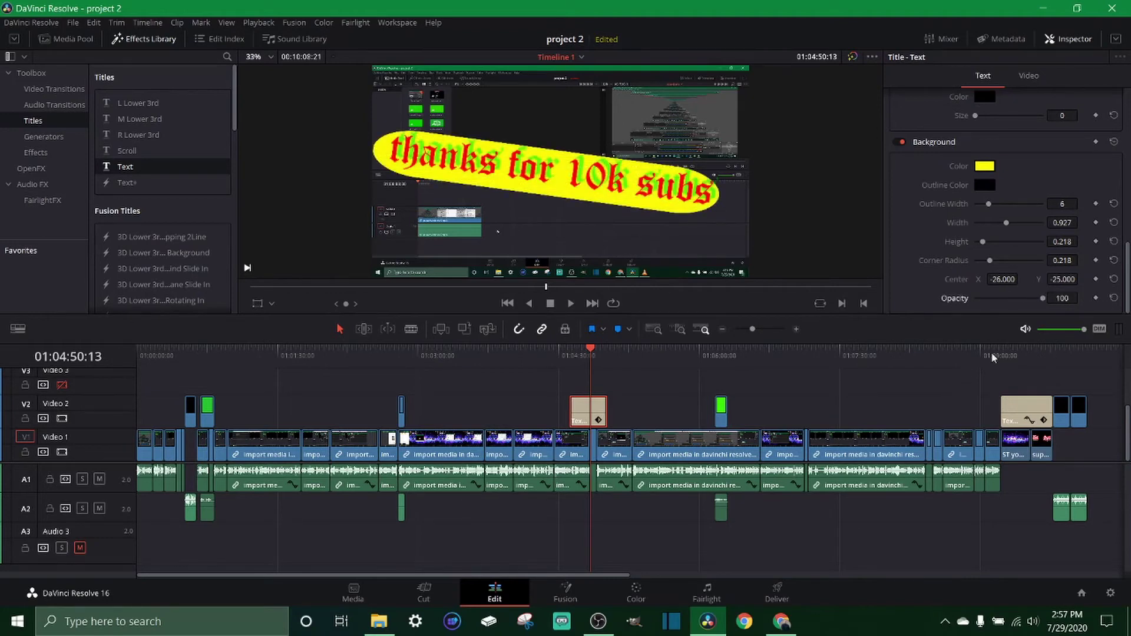
{"action": "left_click_drag", "start_coordinate": [1040, 297], "coordinate": [1009, 298]}
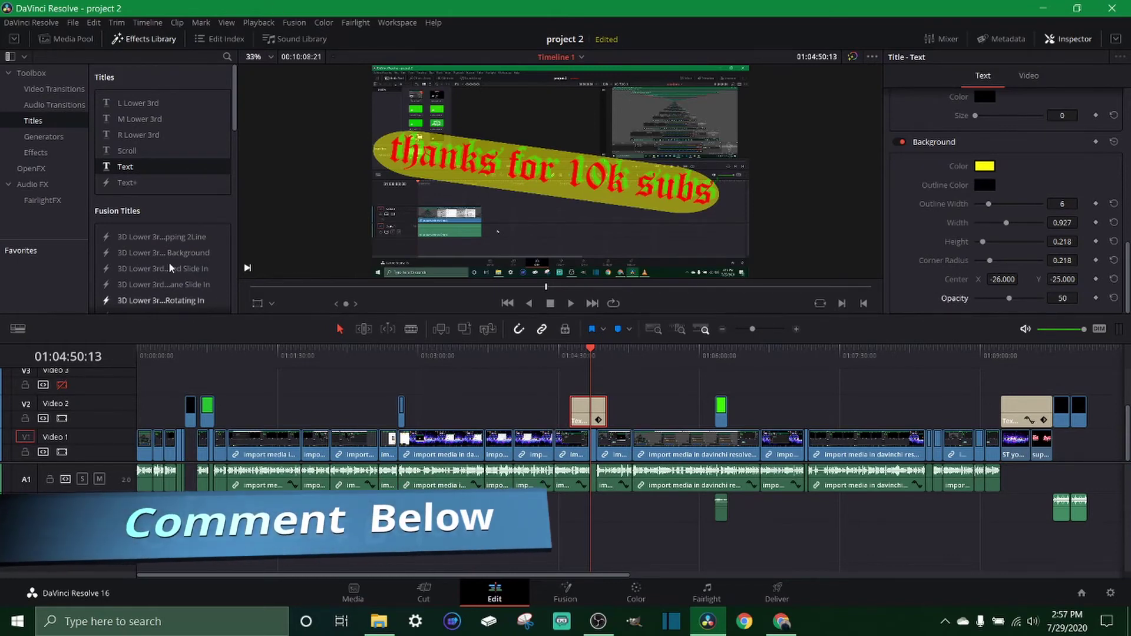
Add the 3D Lower 3rd Plane Slide In fusion title to Video 2, before the existing text title.
{"action": "scroll", "coordinate": [131, 238], "scroll_direction": "down", "scroll_amount": 2}
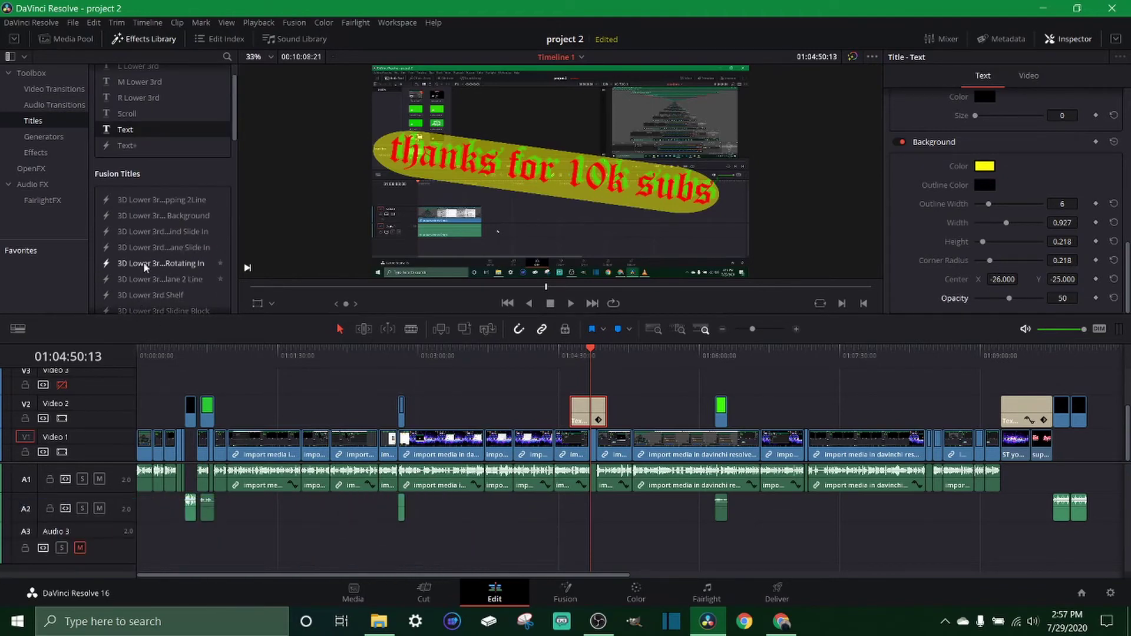
{"action": "left_click_drag", "start_coordinate": [144, 247], "coordinate": [480, 415]}
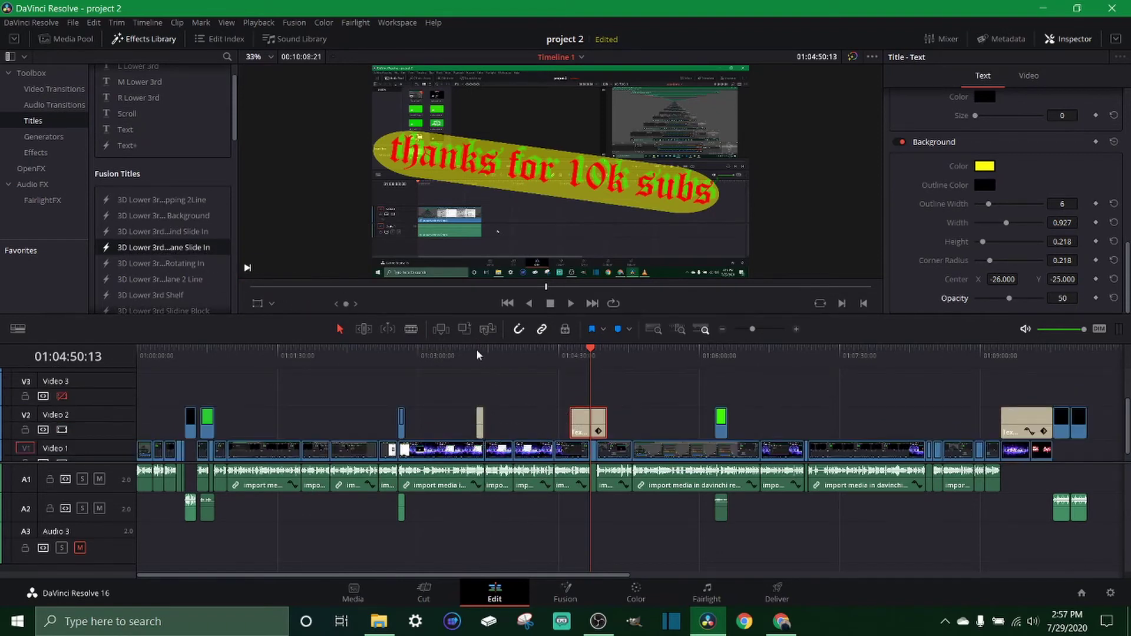
Enlarge the viewer and play the timeline from the start of the new fusion title at 01:03:37:16.
{"action": "left_click", "coordinate": [476, 349]}
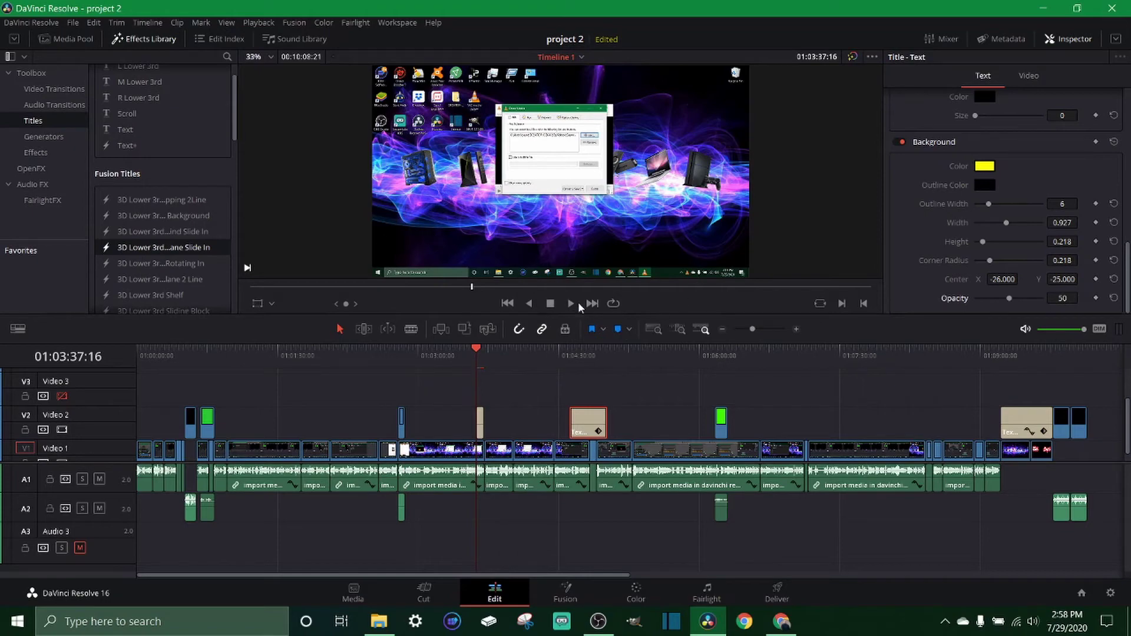
{"action": "left_click_drag", "start_coordinate": [567, 321], "coordinate": [551, 389]}
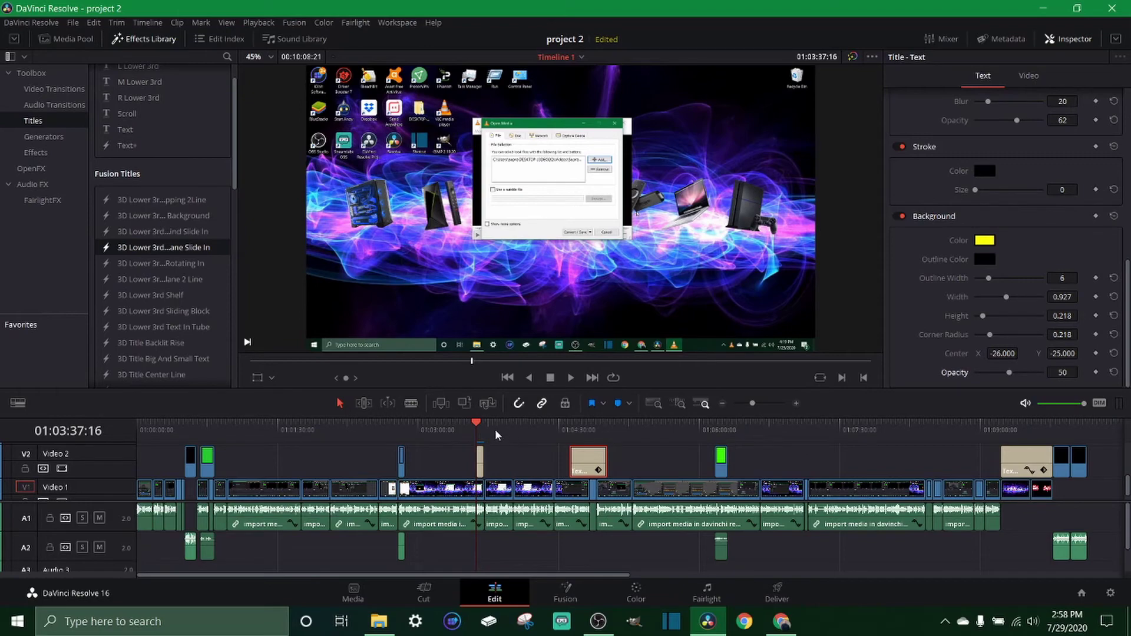
{"action": "key", "text": "space"}
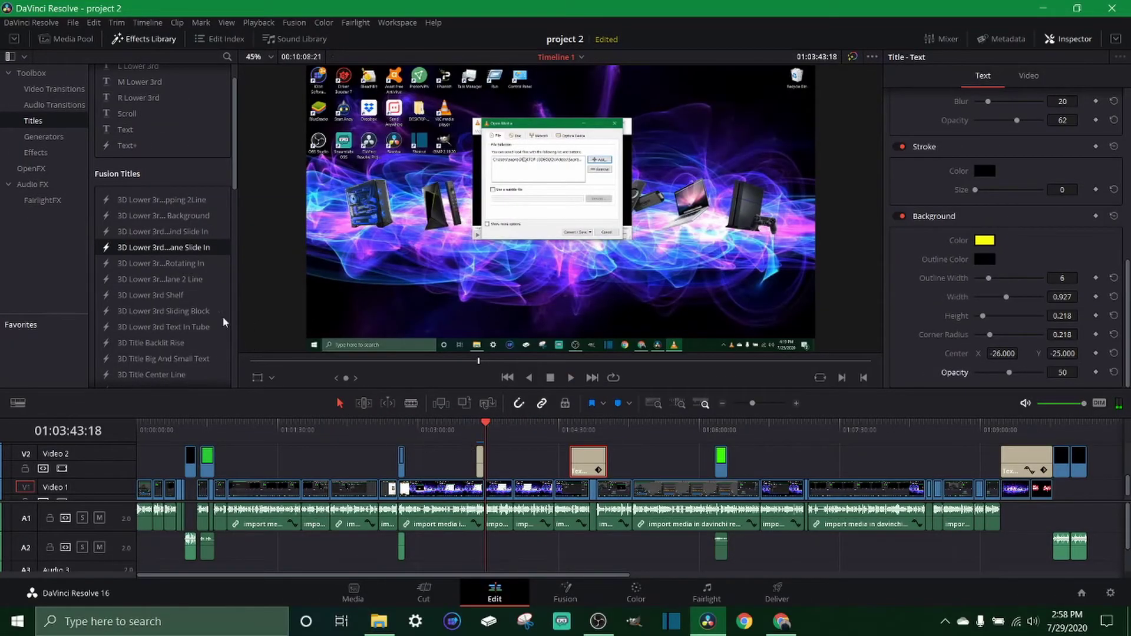
Select the slide-in fusion title, preview it from its start to 01:03:38:15, and expand its Main Text Controls.
{"action": "left_click", "coordinate": [480, 462]}
{"action": "left_click", "coordinate": [482, 422]}
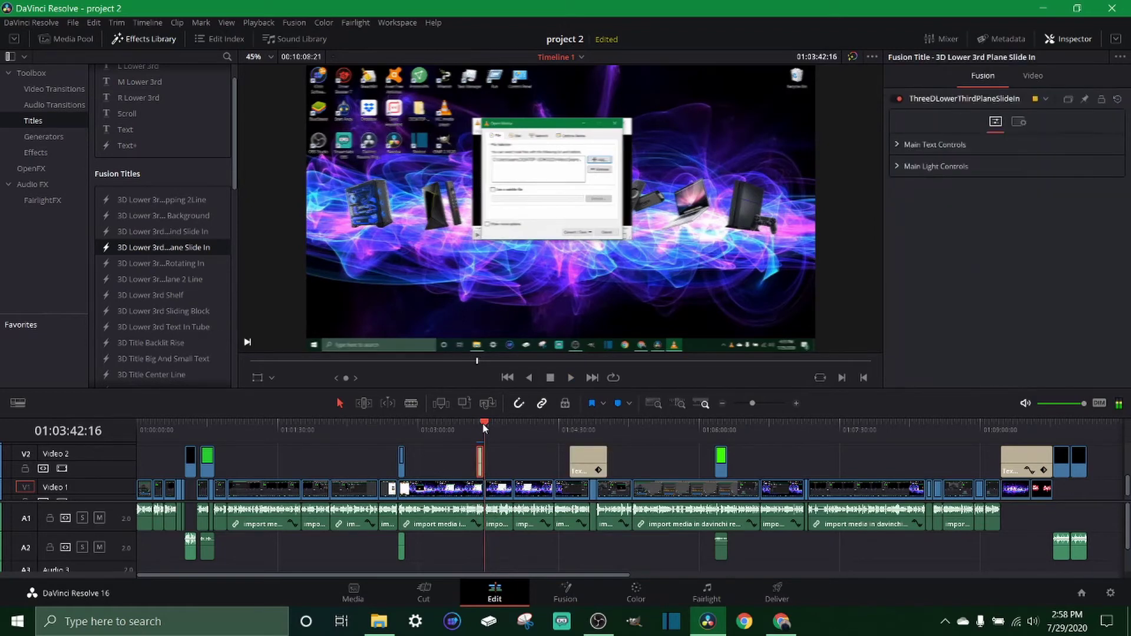
{"action": "left_click", "coordinate": [755, 403]}
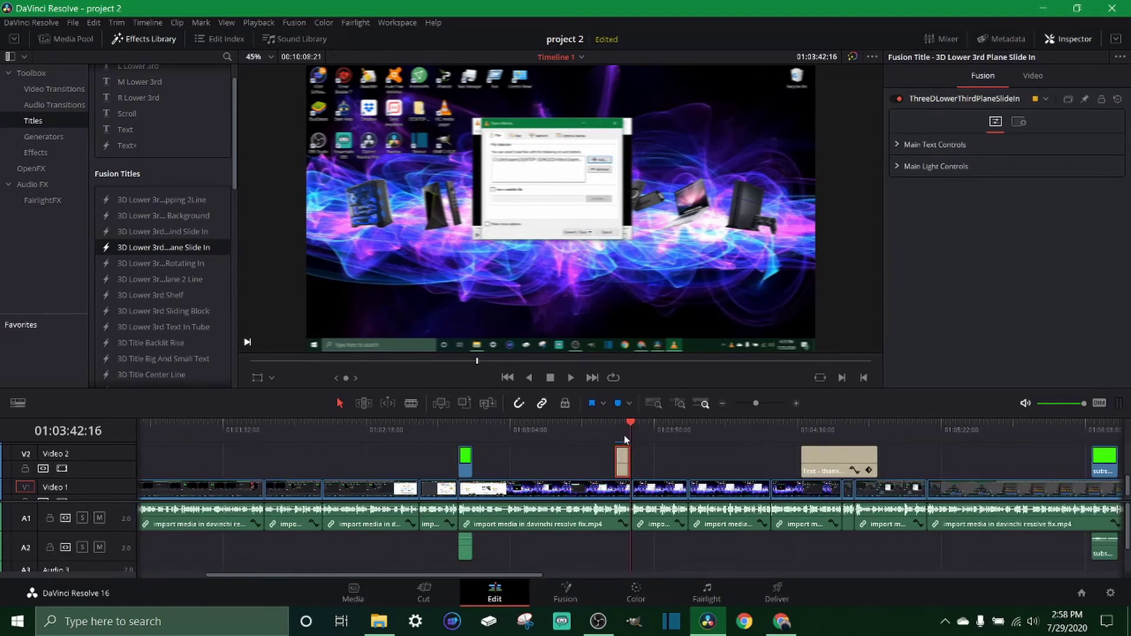
{"action": "key", "text": "Up"}
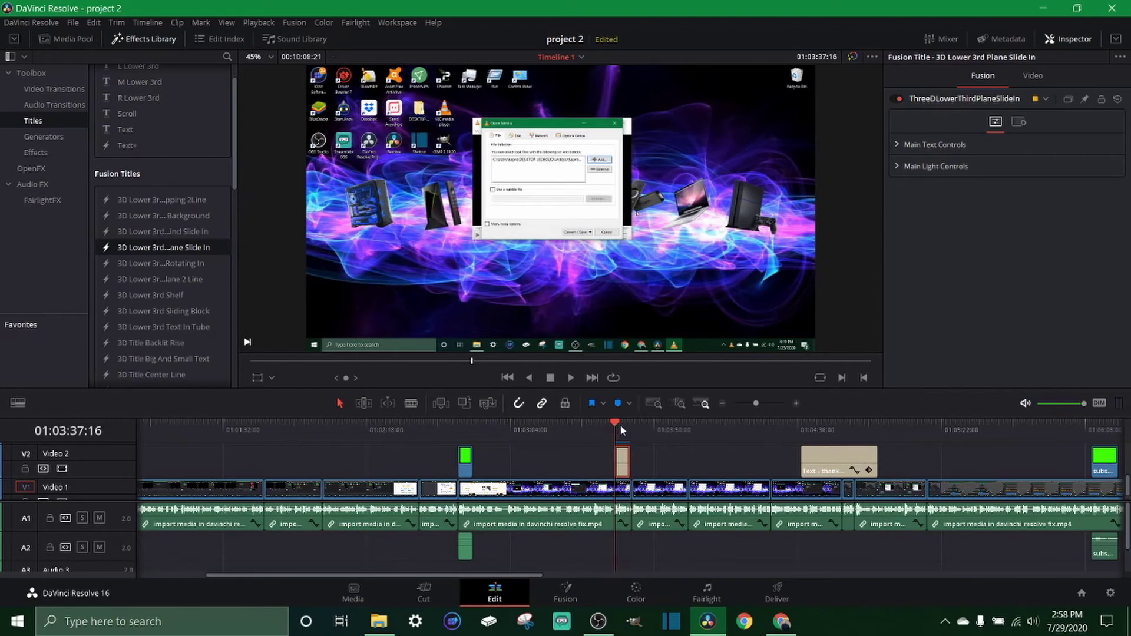
{"action": "key", "text": "Down"}
{"action": "key", "text": "Up"}
{"action": "key", "text": "space"}
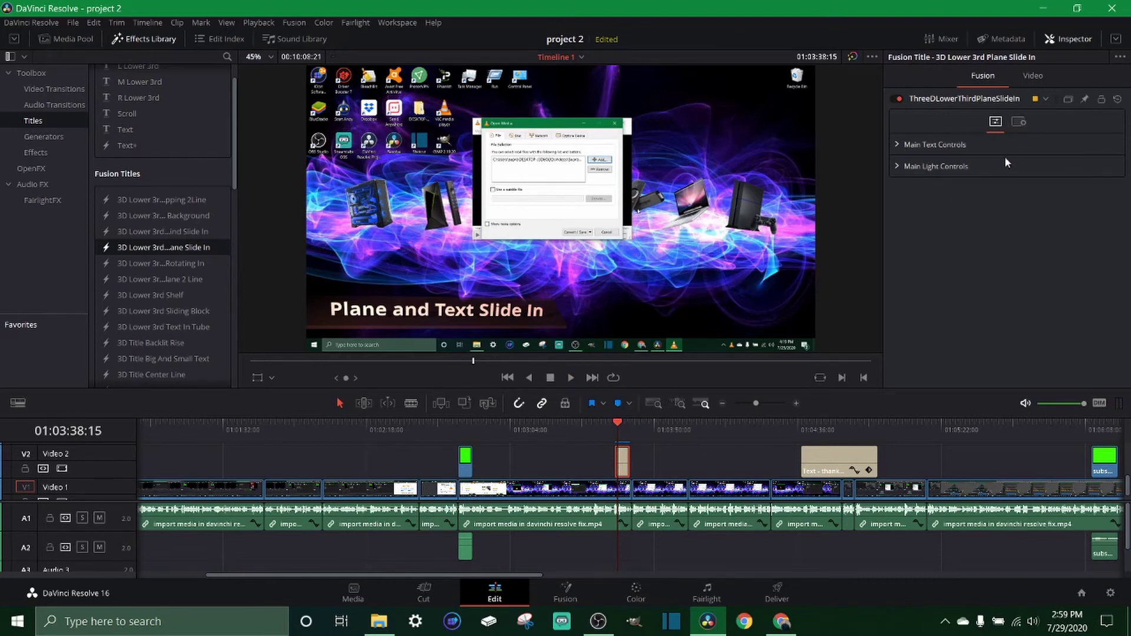
{"action": "left_click", "coordinate": [896, 143]}
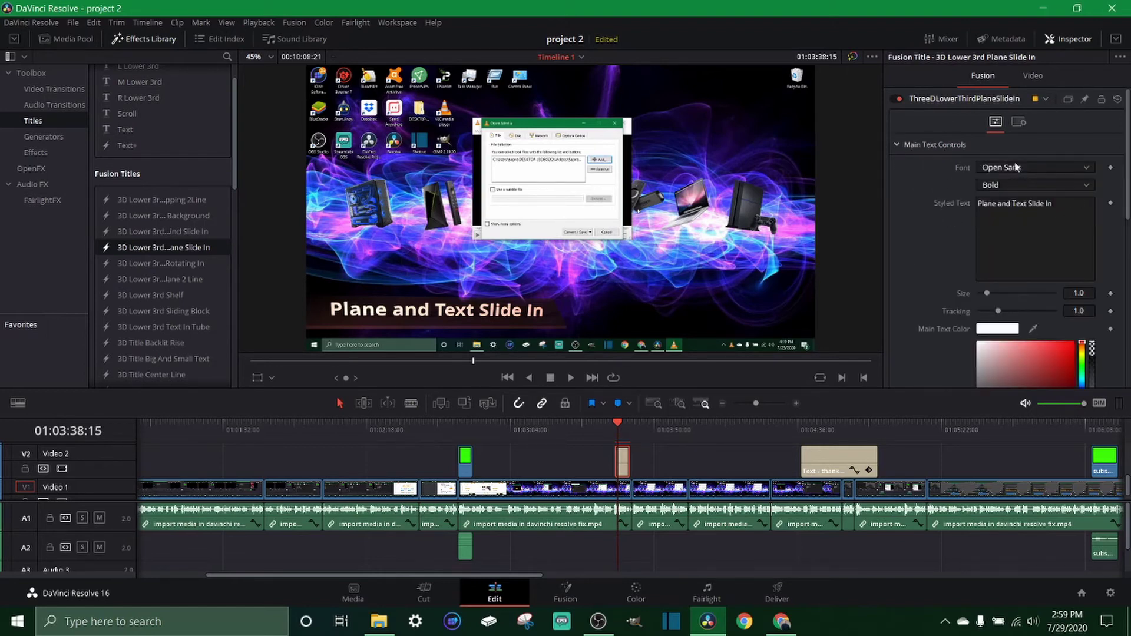
Review the slide-in title's Main Text Controls and replace its styled text with "subscribe to the channel".
{"action": "scroll", "coordinate": [885, 283], "scroll_direction": "down", "scroll_amount": 2}
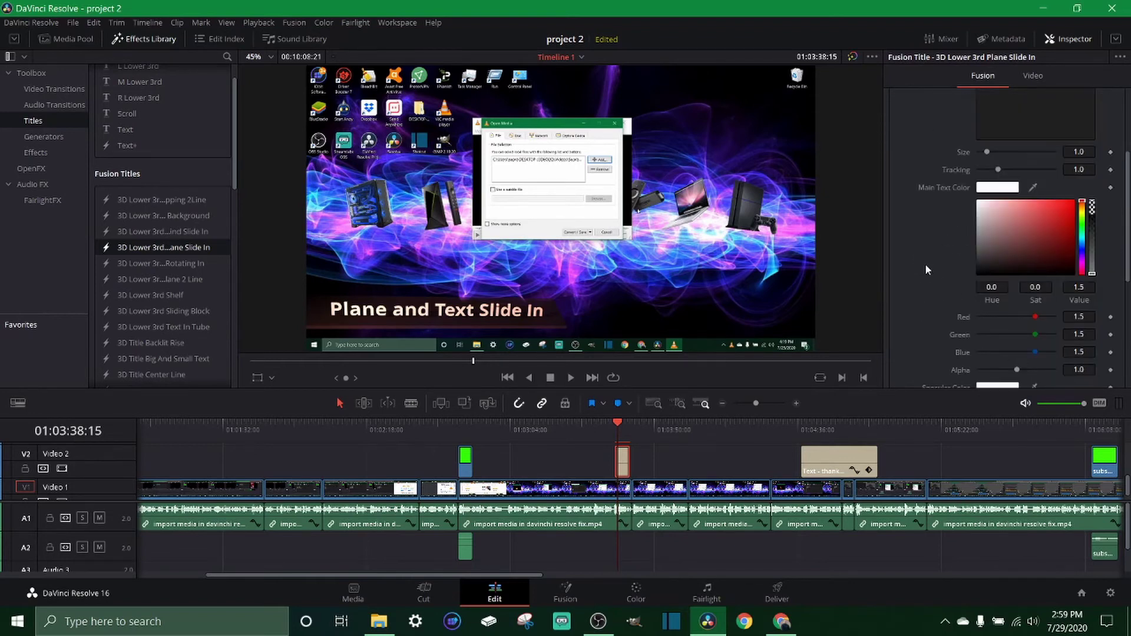
{"action": "scroll", "coordinate": [922, 268], "scroll_direction": "down", "scroll_amount": 3}
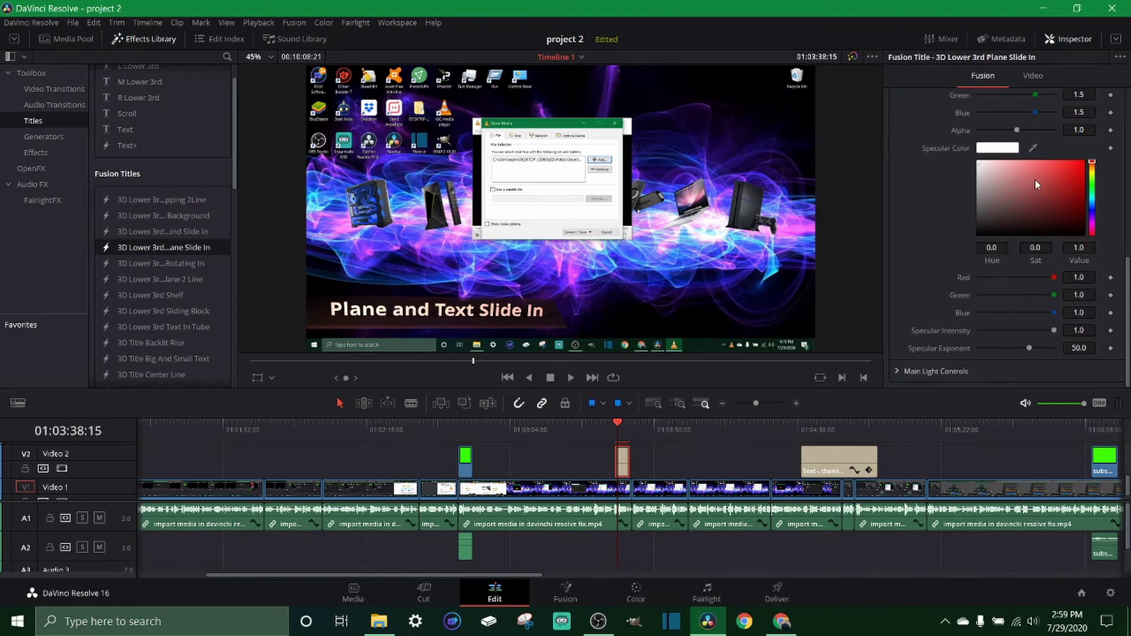
{"action": "scroll", "coordinate": [903, 246], "scroll_direction": "up", "scroll_amount": 2}
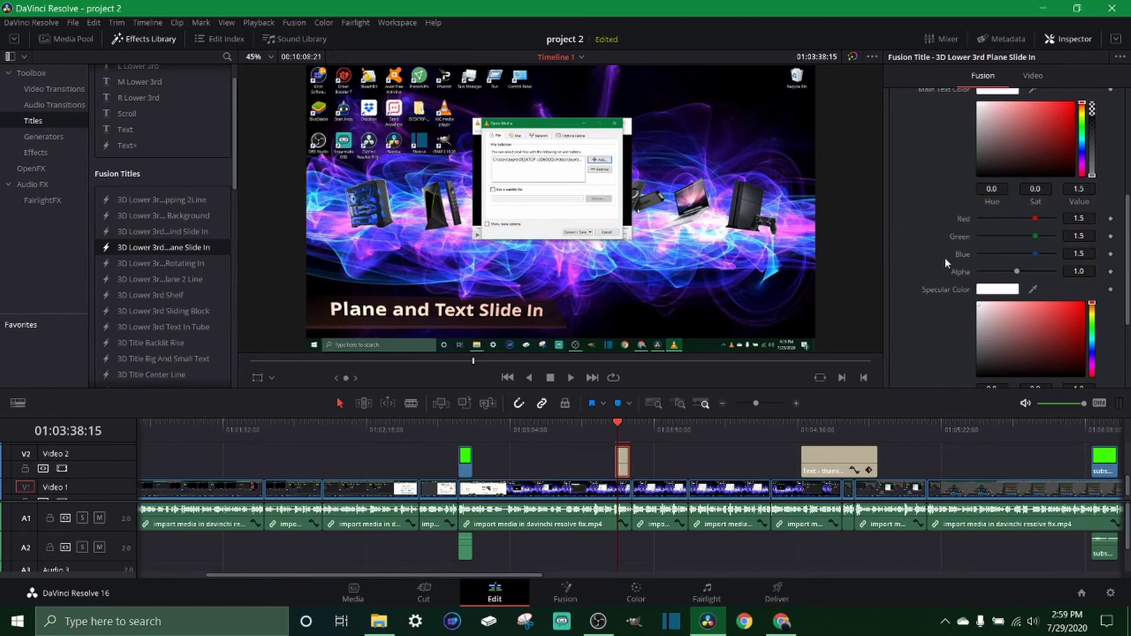
{"action": "scroll", "coordinate": [1001, 247], "scroll_direction": "up", "scroll_amount": 3}
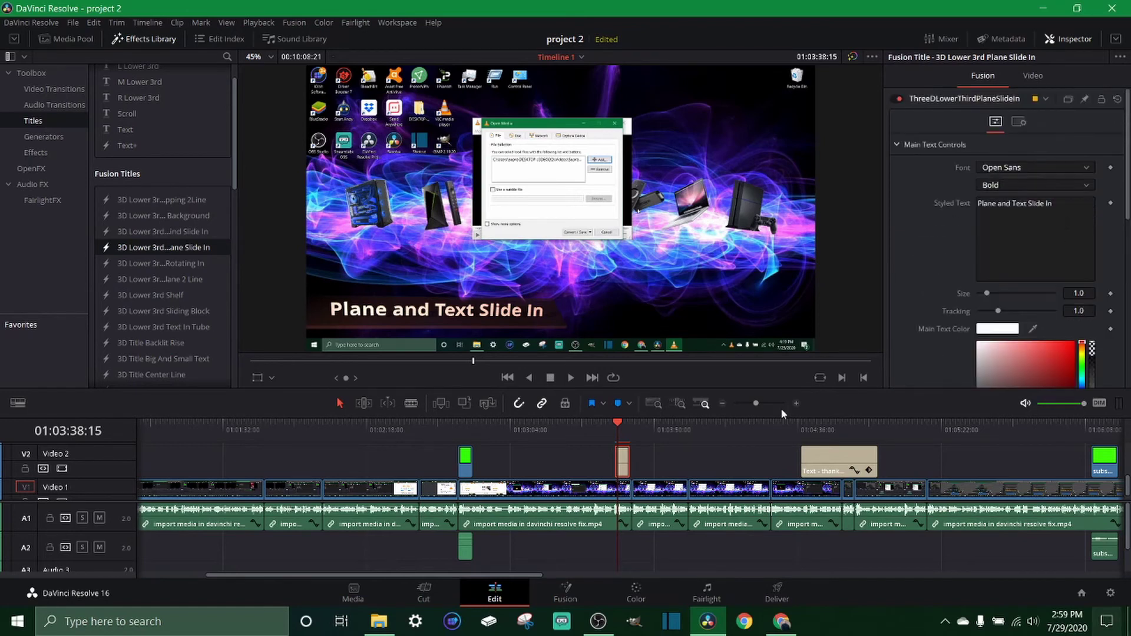
{"action": "scroll", "coordinate": [916, 330], "scroll_direction": "down", "scroll_amount": 5}
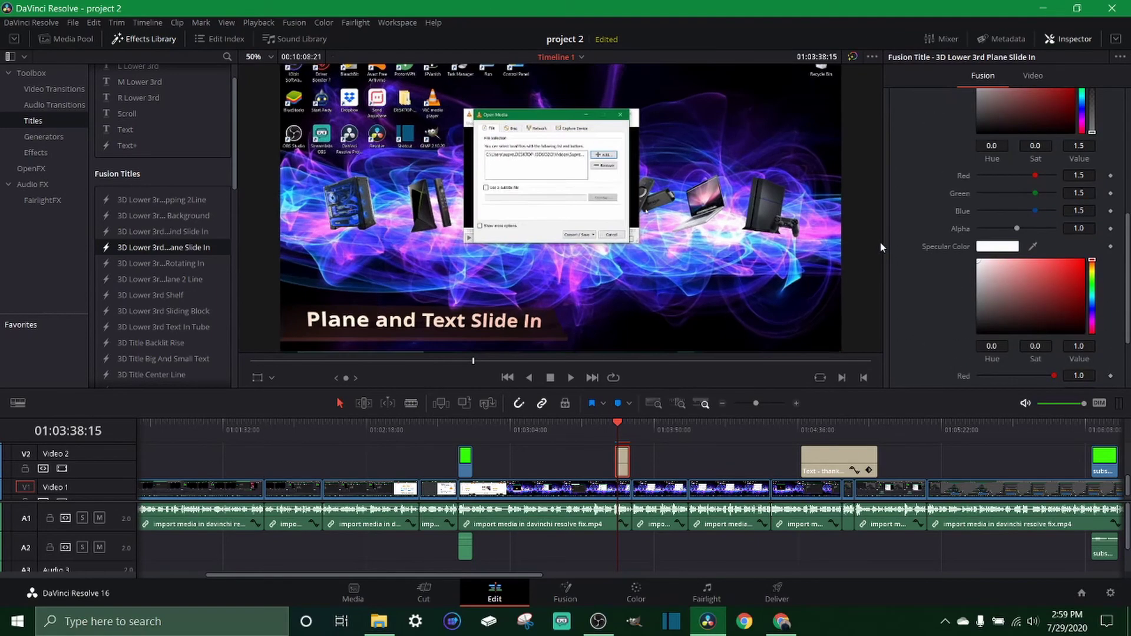
{"action": "scroll", "coordinate": [920, 252], "scroll_direction": "up", "scroll_amount": 5}
{"action": "left_click", "coordinate": [1067, 202]}
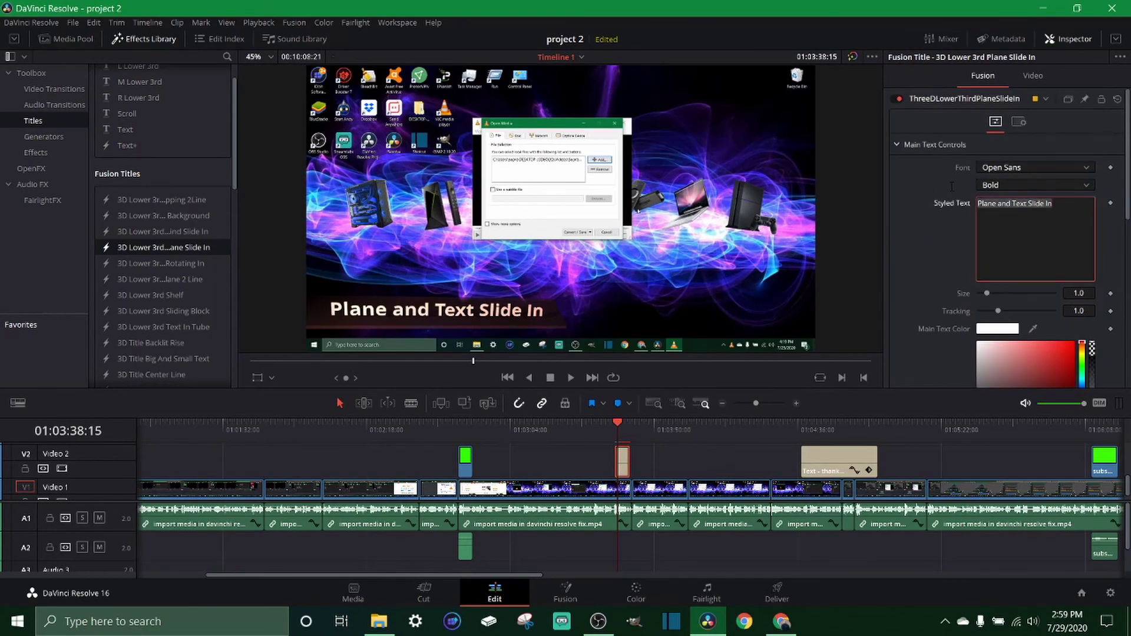
{"action": "type", "text": "subscribe to the channel"}
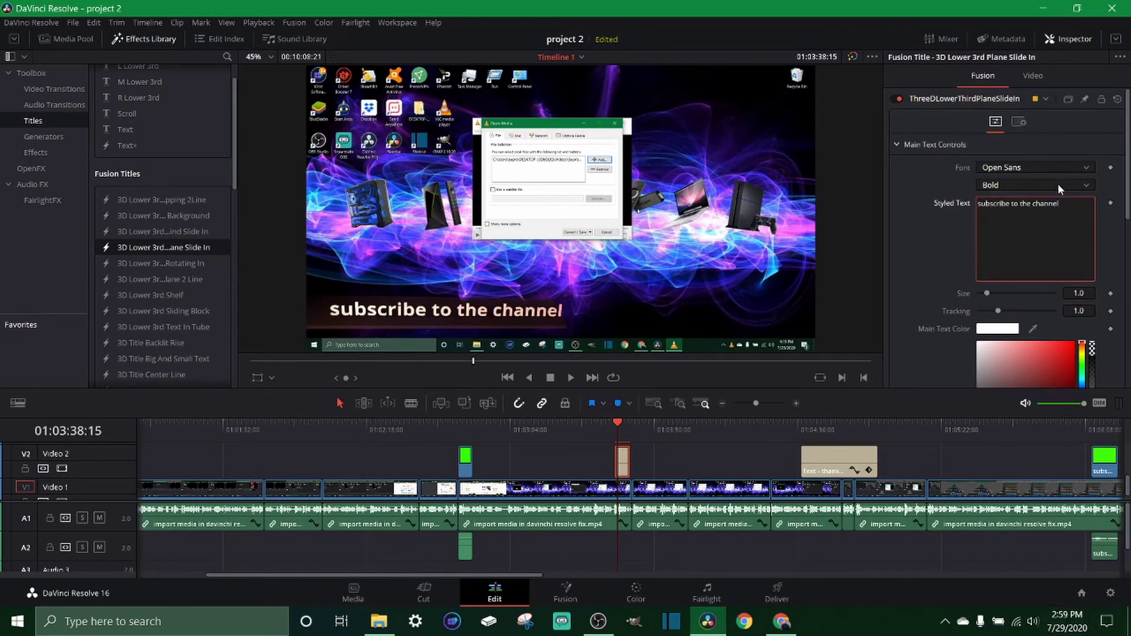
Set the slide-in title's font to Sitka Small after trying MS Outlook.
{"action": "left_click", "coordinate": [998, 171]}
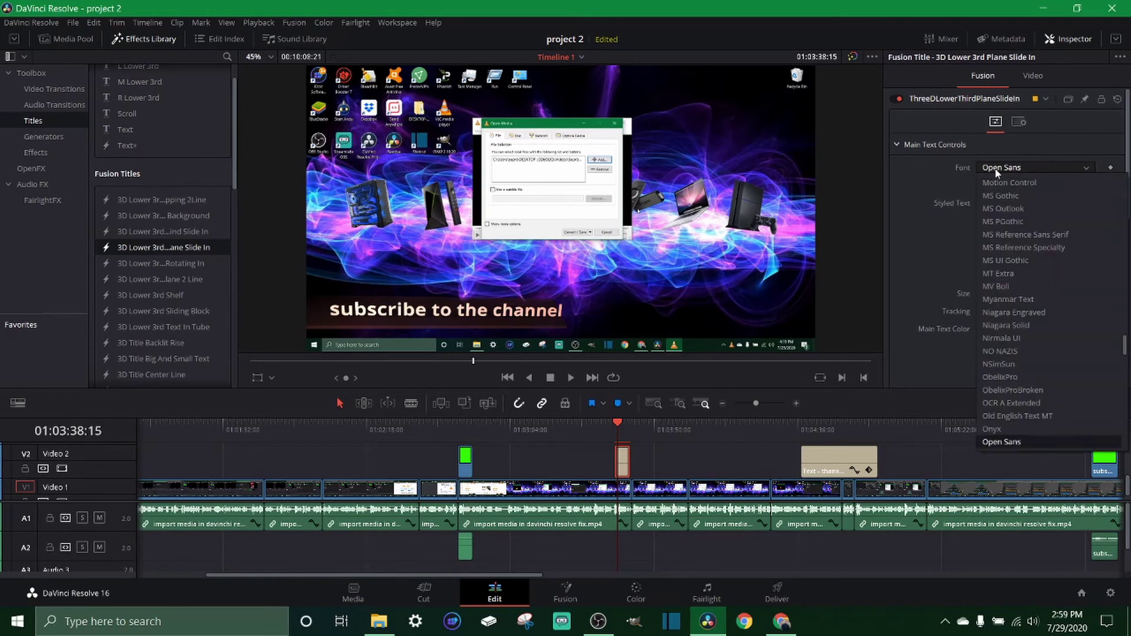
{"action": "left_click", "coordinate": [1001, 208]}
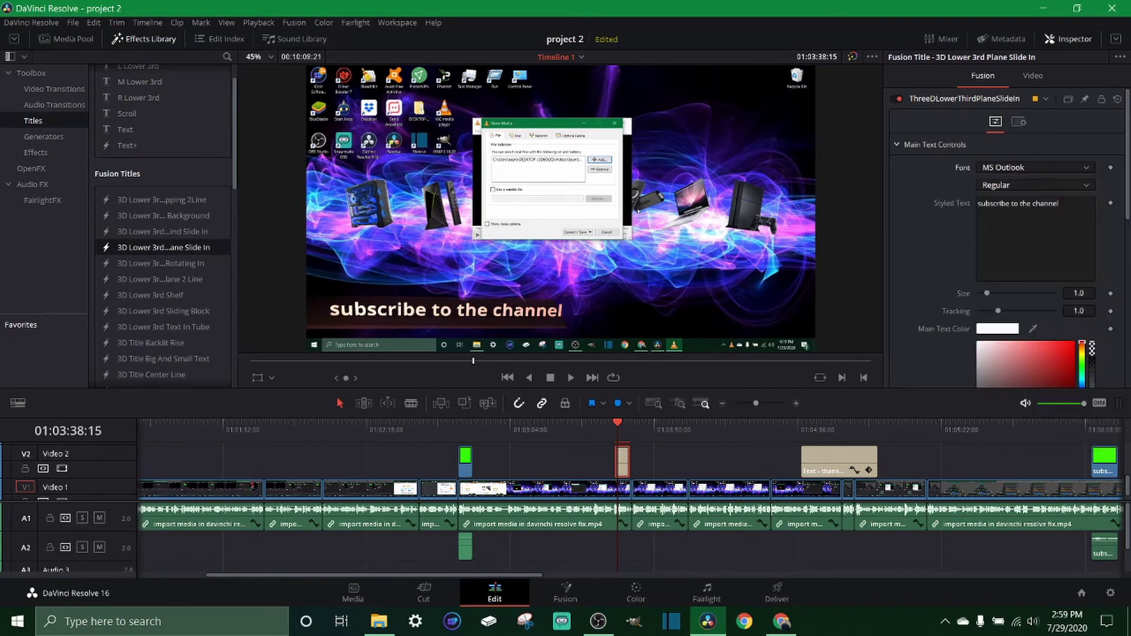
{"action": "left_click", "coordinate": [1005, 168]}
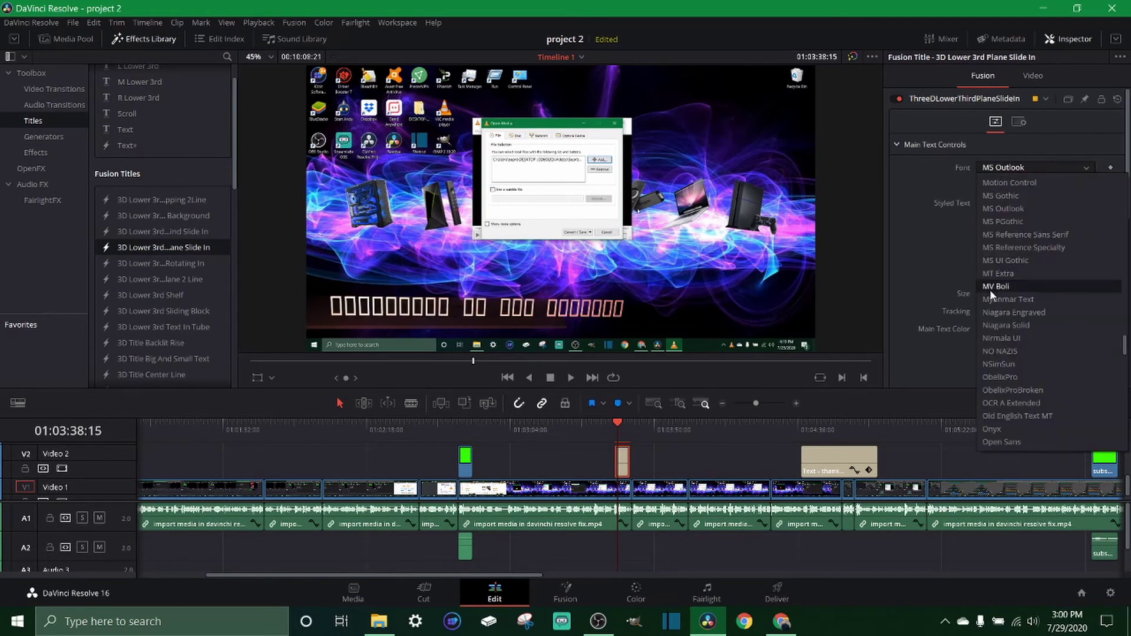
{"action": "scroll", "coordinate": [1016, 388], "scroll_direction": "down", "scroll_amount": 5}
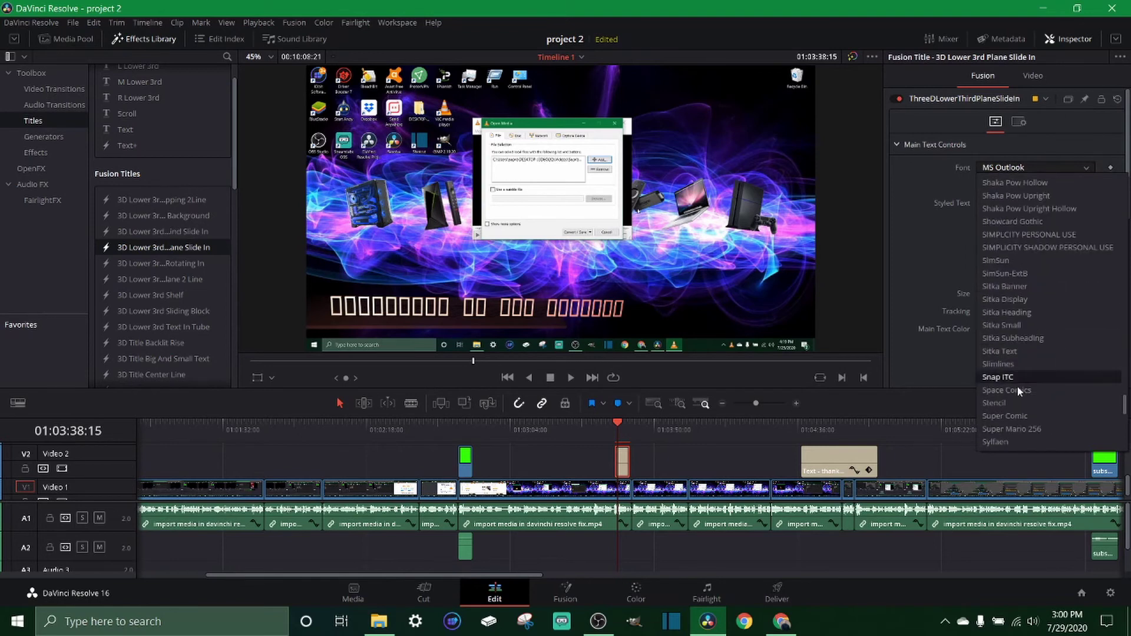
{"action": "left_click", "coordinate": [1004, 324]}
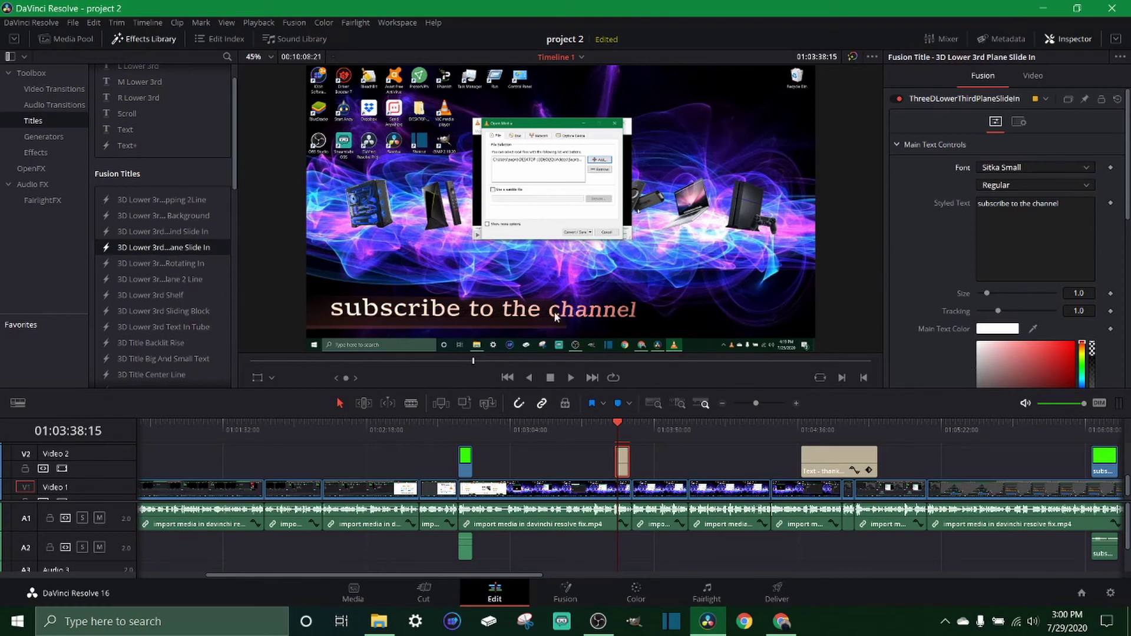
Browse the remaining fusion titles and cut the 3D slide-in title from Video 2 on the timeline.
{"action": "scroll", "coordinate": [133, 261], "scroll_direction": "down", "scroll_amount": 5}
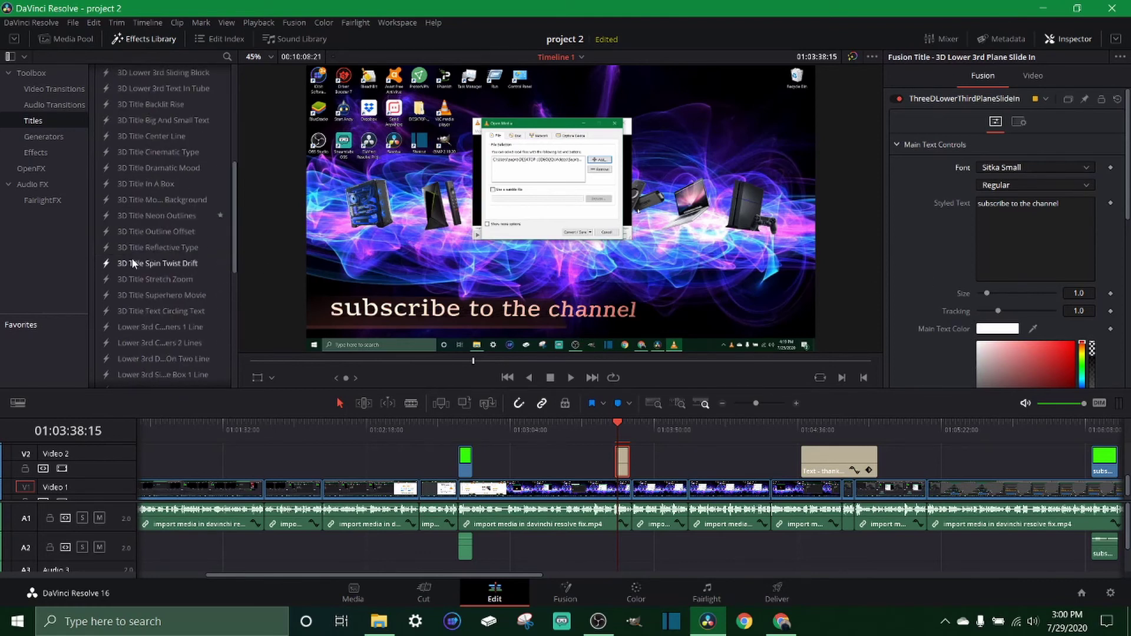
{"action": "scroll", "coordinate": [132, 260], "scroll_direction": "down", "scroll_amount": 7}
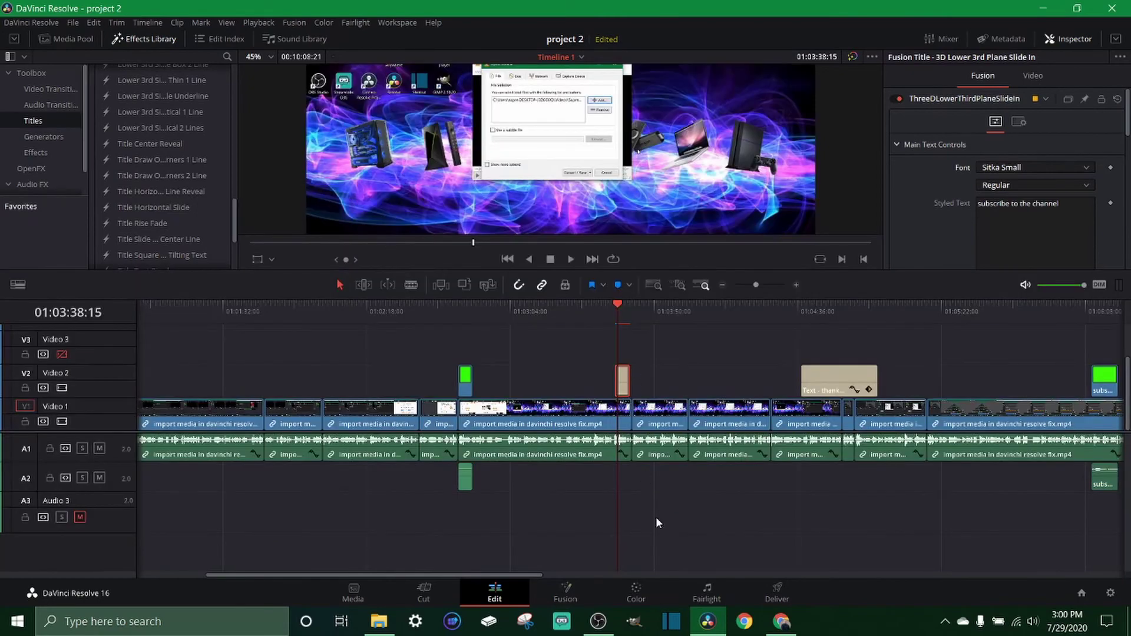
{"action": "right_click", "coordinate": [621, 379]}
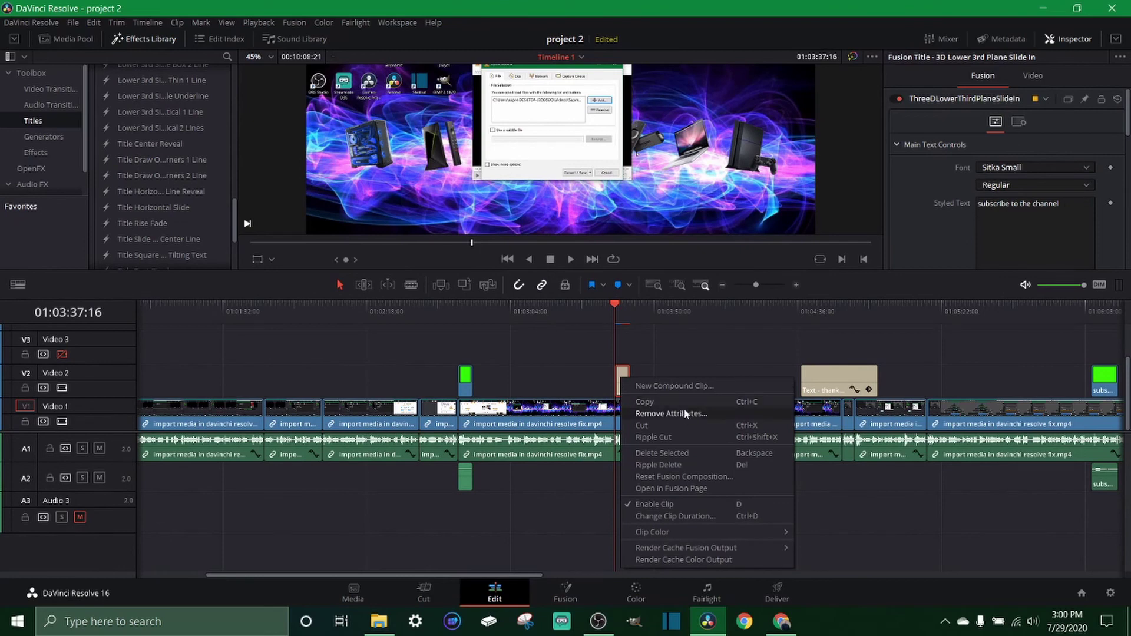
{"action": "left_click", "coordinate": [656, 424]}
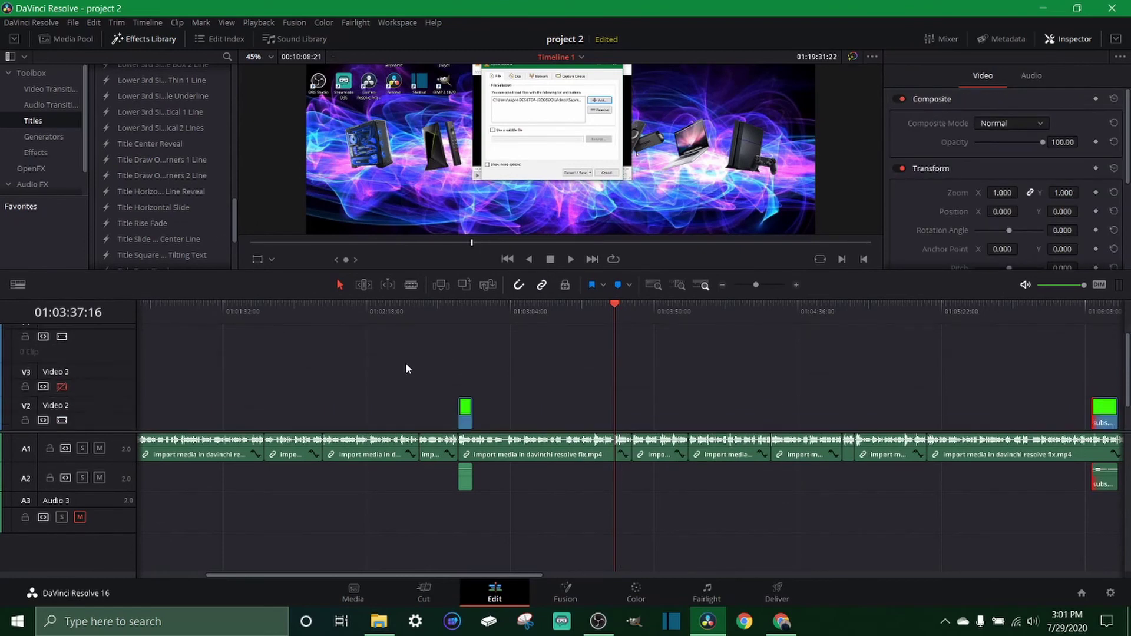
Undo the last timeline edit and enlarge the viewer area above the timeline.
{"action": "key", "text": "ctrl+z"}
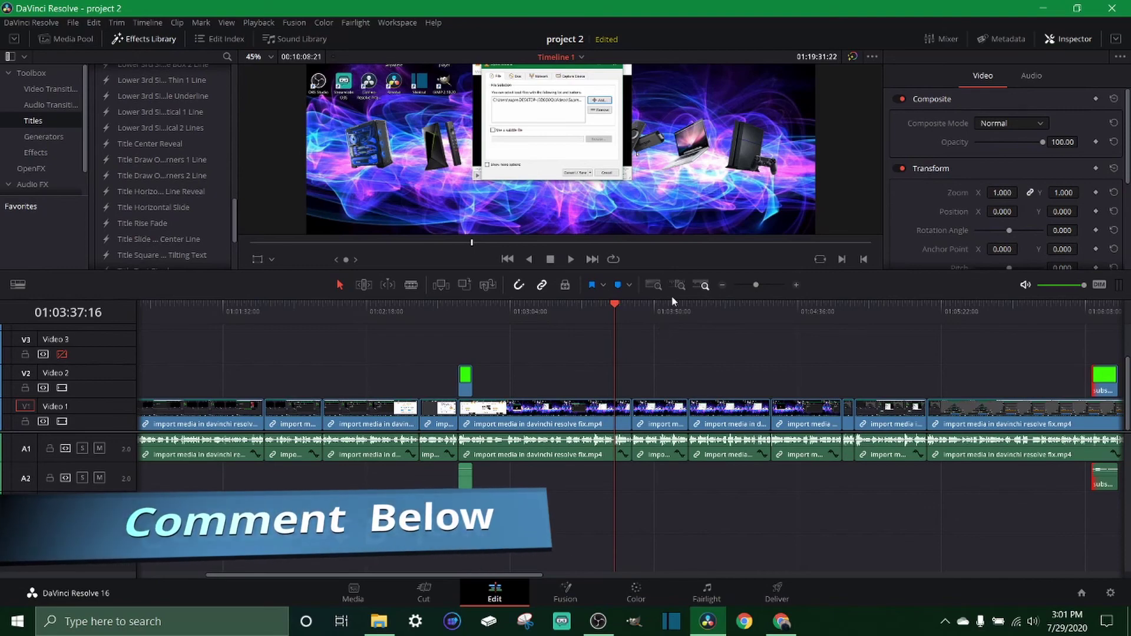
{"action": "left_click_drag", "start_coordinate": [673, 272], "coordinate": [673, 403]}
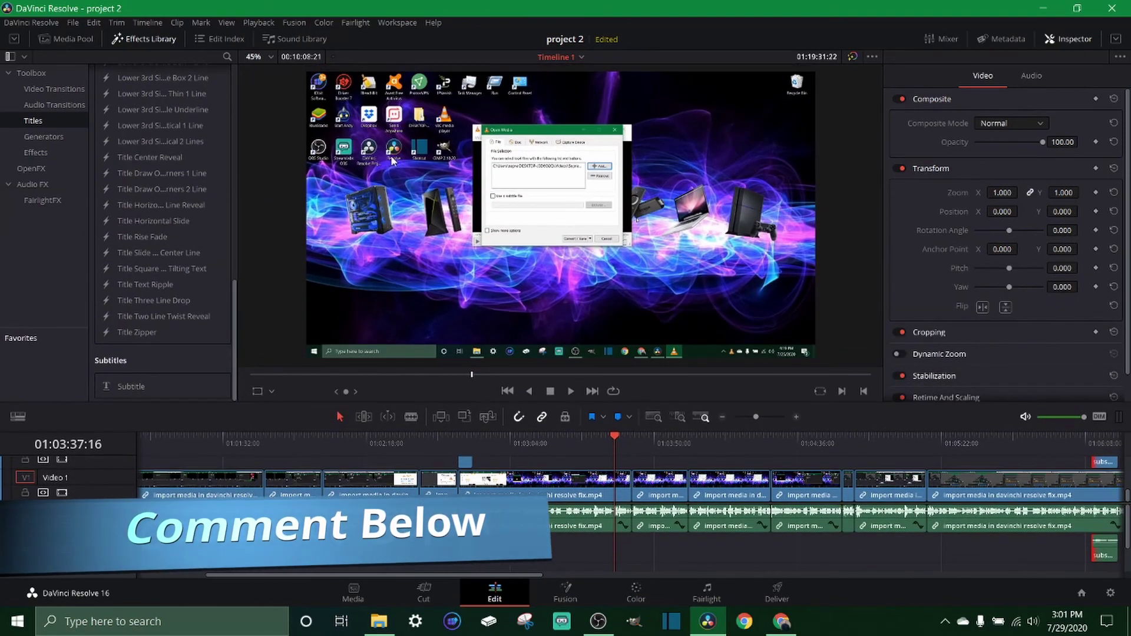